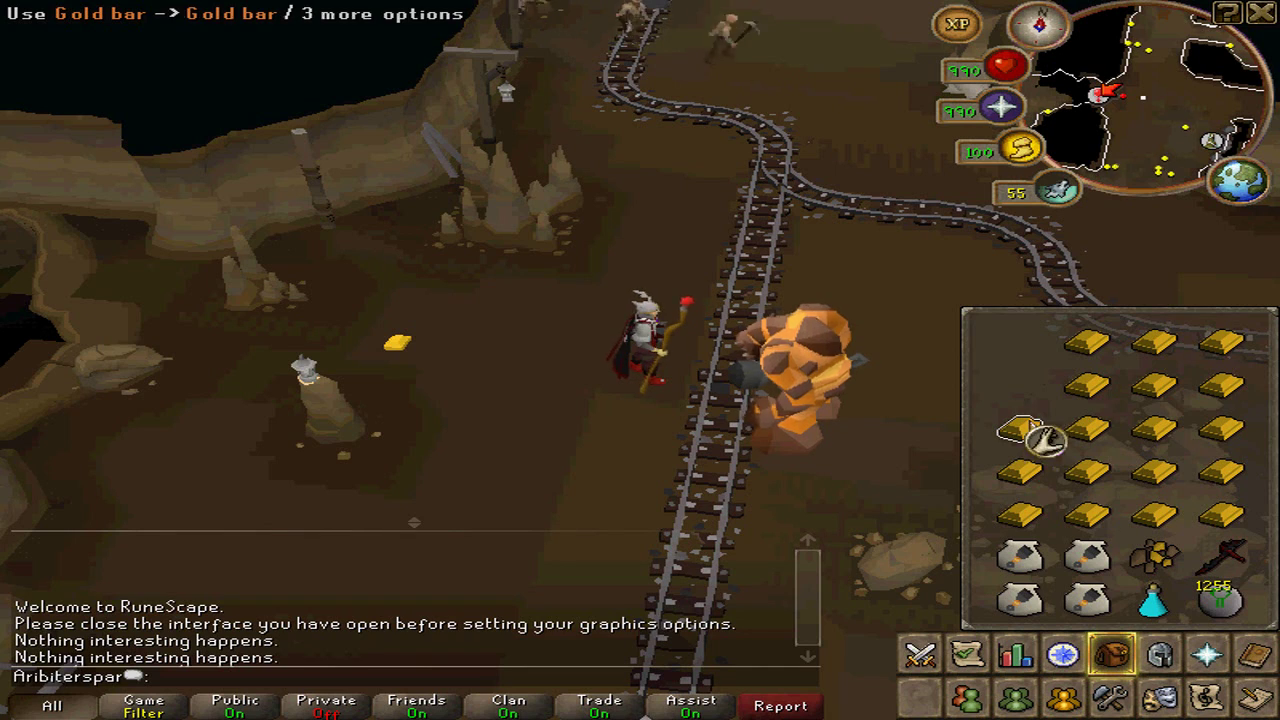
Step: Use one gold bar on another in the inventory and climb the rope beside the cave wall
{"action": "left_click", "coordinate": [1020, 471]}
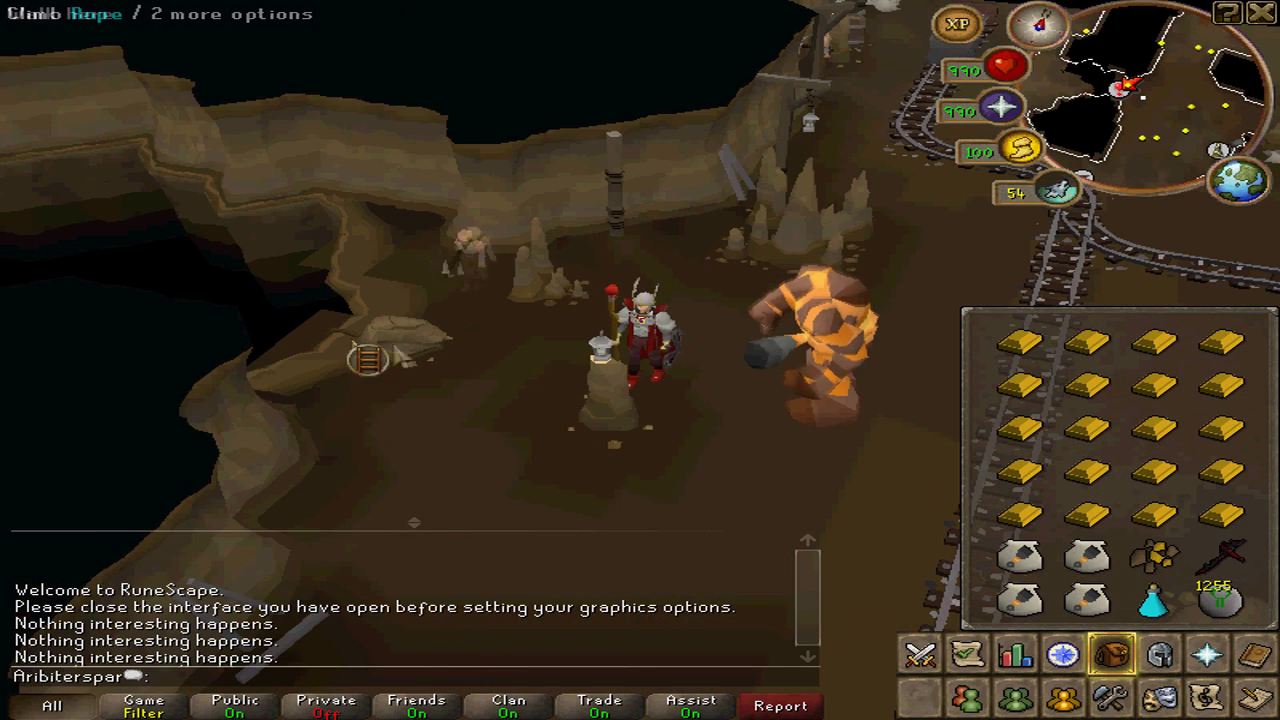
{"action": "left_click", "coordinate": [393, 352]}
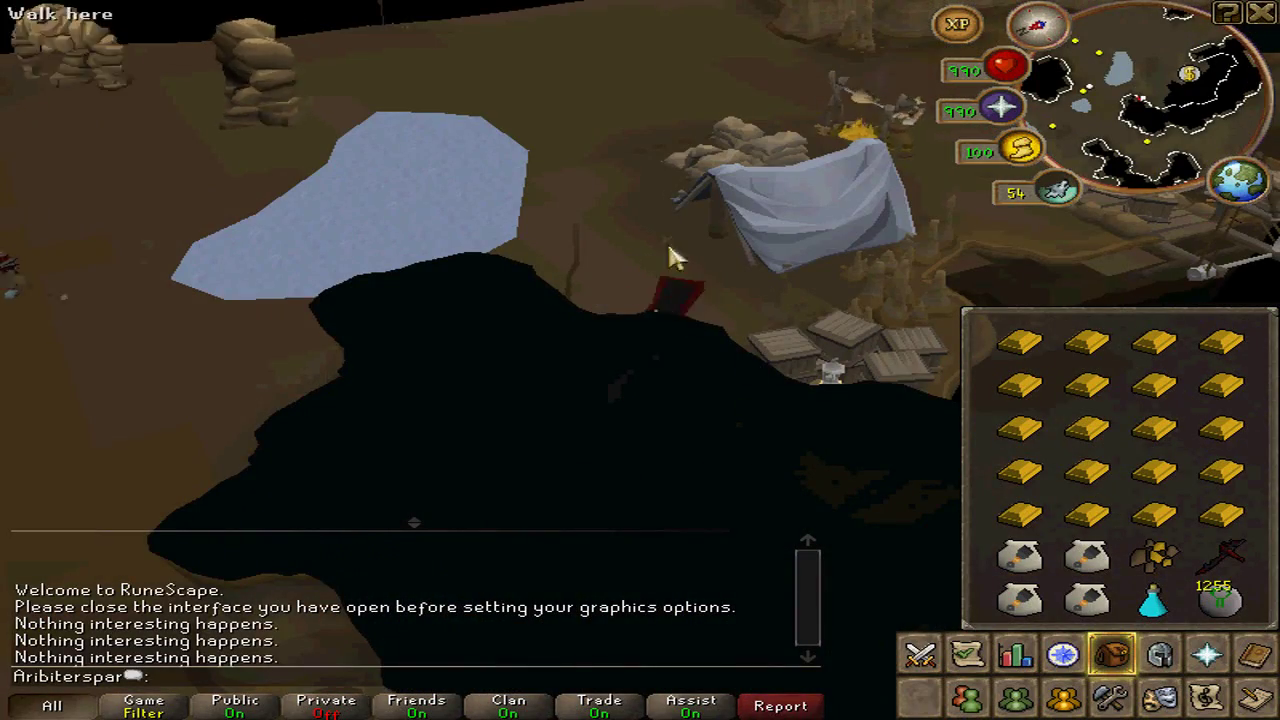
Step: Walk the character around the grey tent and fire pit while rotating the camera
{"action": "key", "text": "Right"}
{"action": "left_click", "coordinate": [662, 165]}
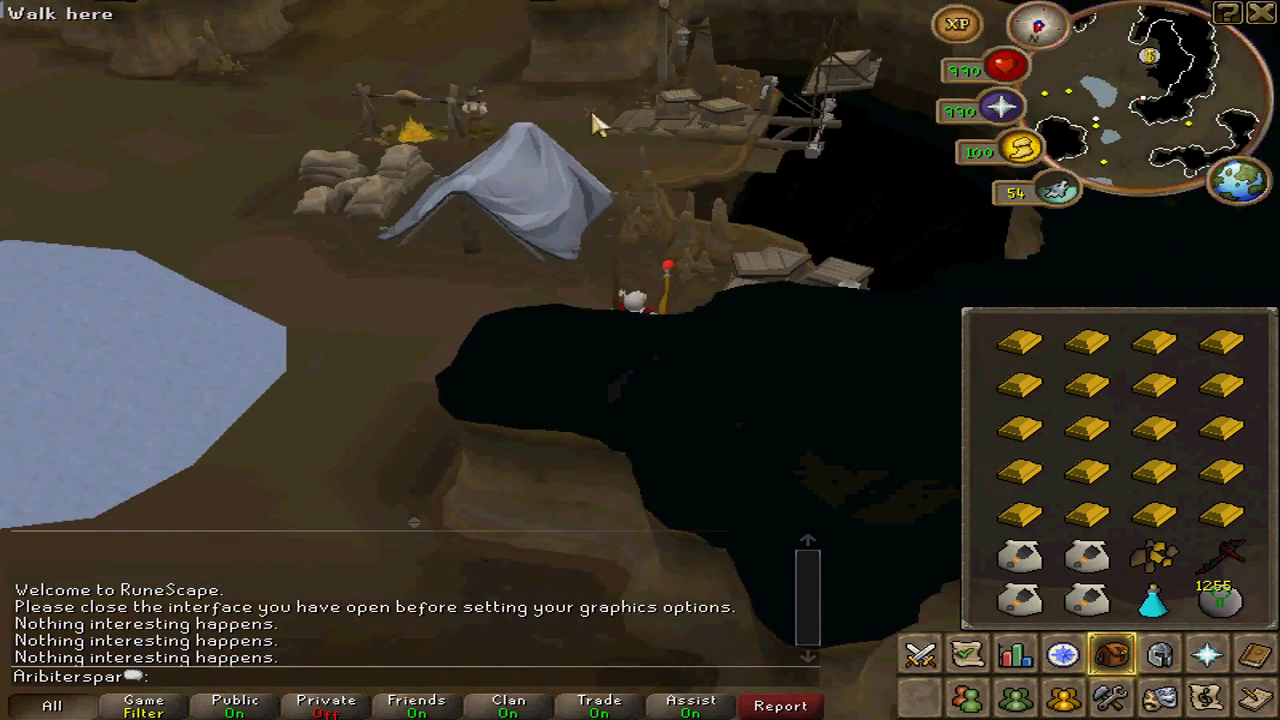
{"action": "key", "text": "Right"}
{"action": "key", "text": "Right"}
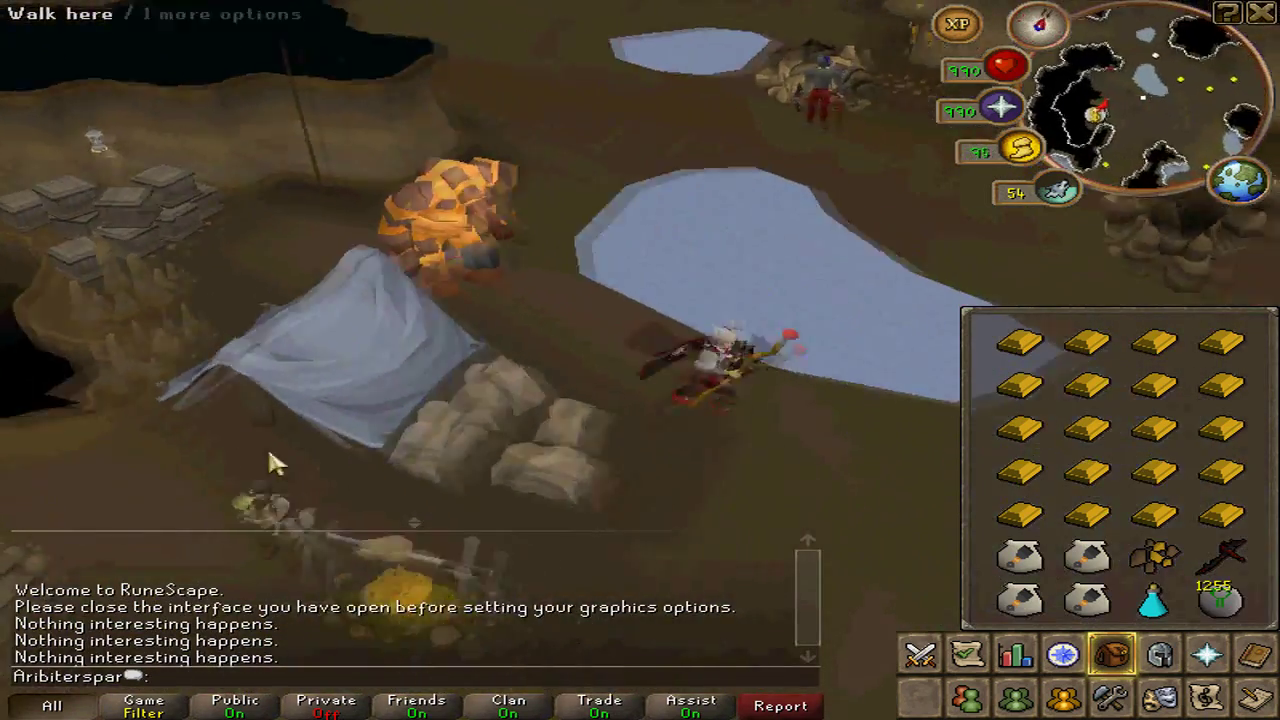
{"action": "left_click", "coordinate": [230, 385]}
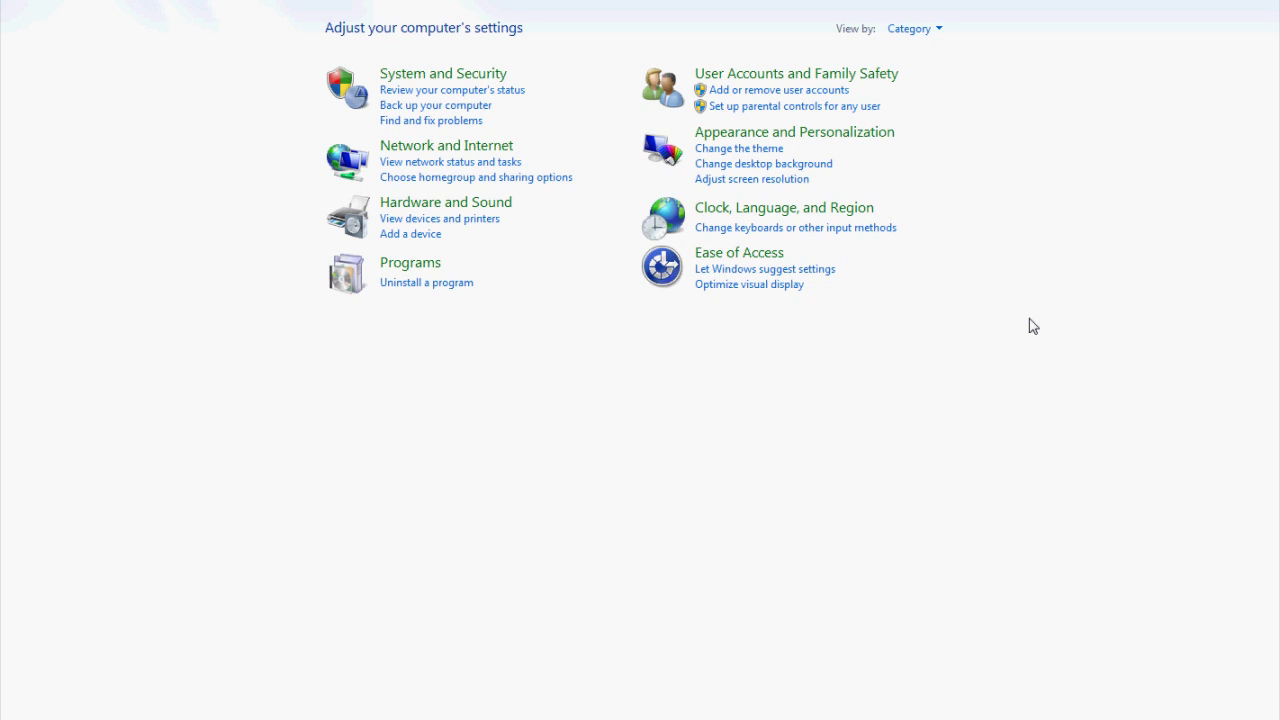
Step: In Control Panel, view the Ease of Access settings for how the keyboard works and return to the category overview
{"action": "left_click", "coordinate": [659, 278]}
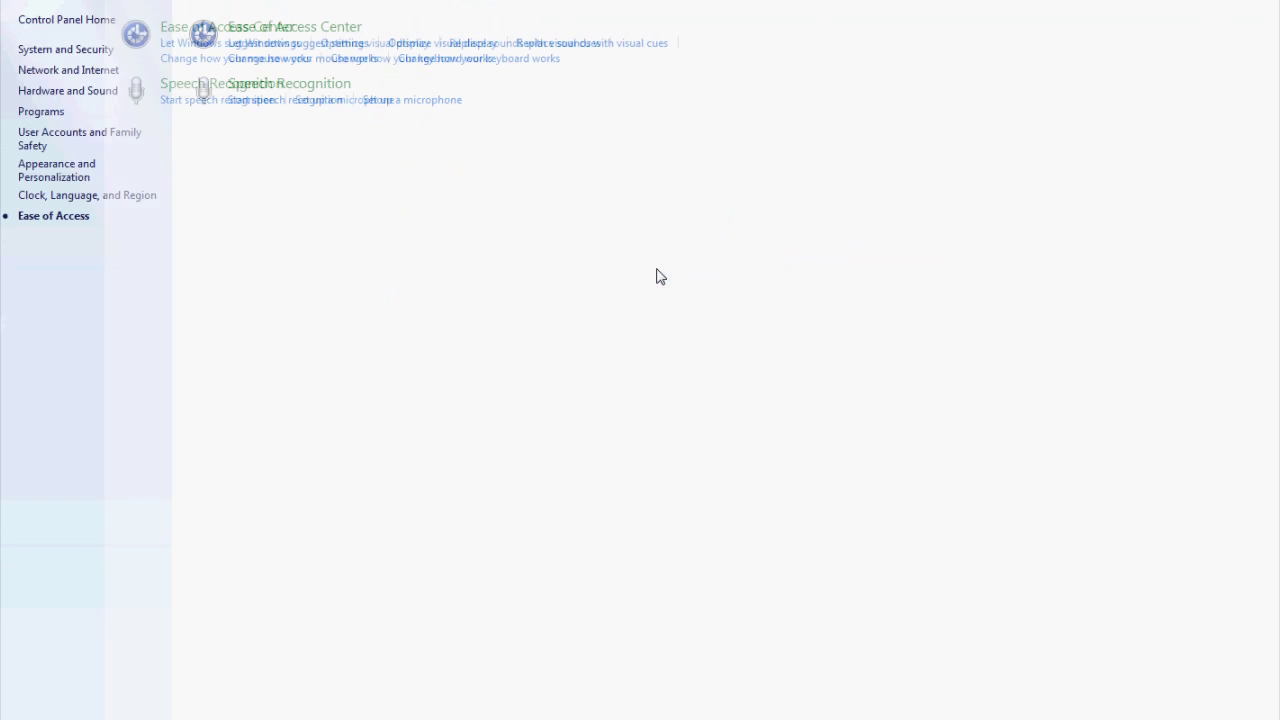
{"action": "left_click", "coordinate": [527, 62]}
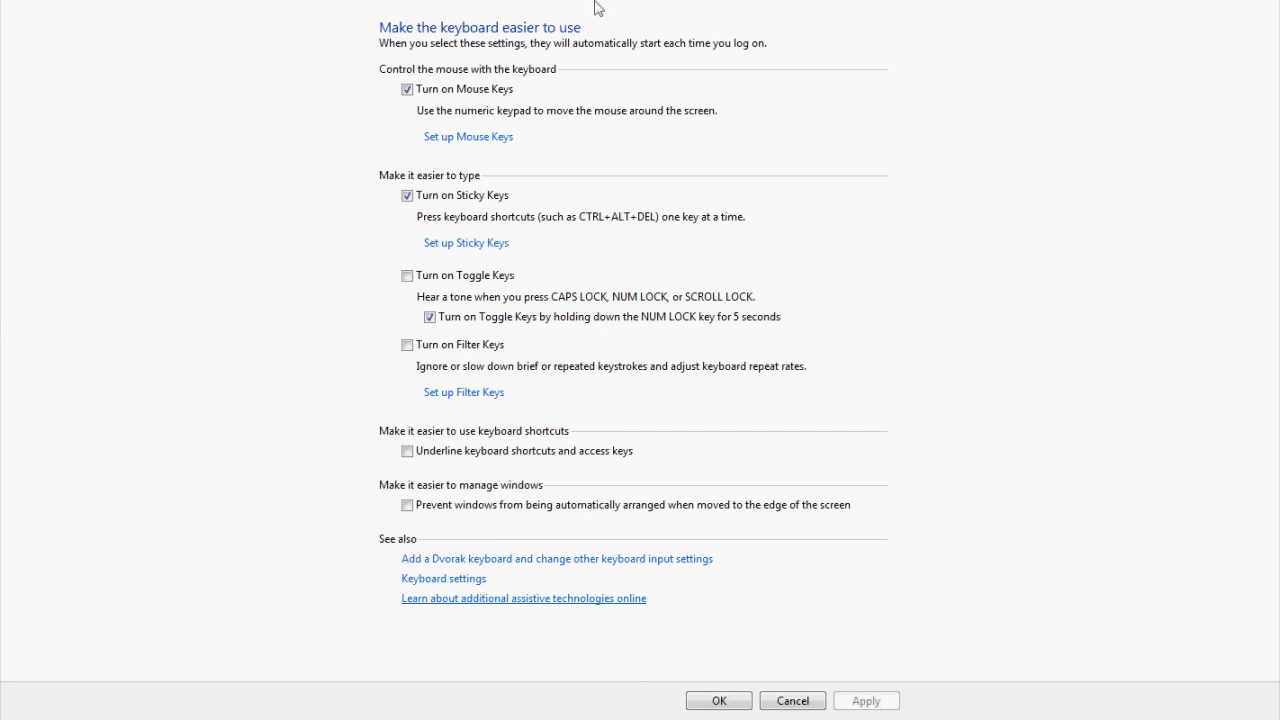
{"action": "key", "text": "alt+Left"}
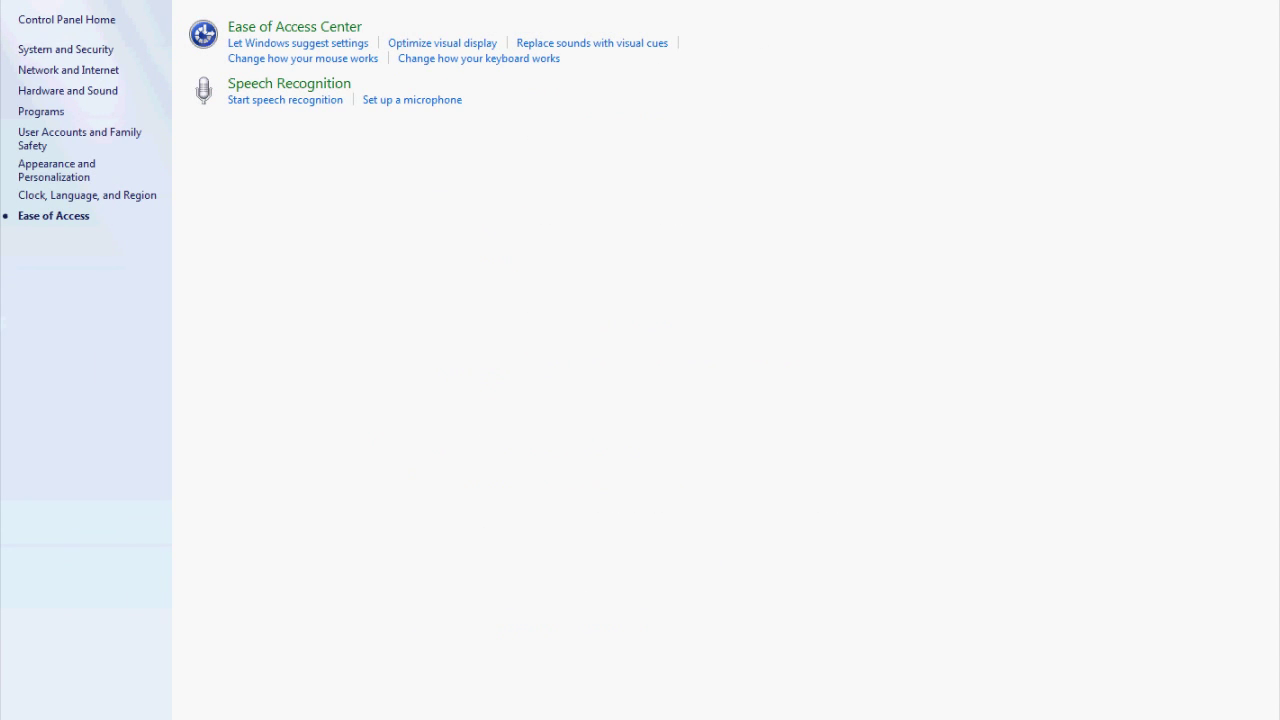
{"action": "key", "text": "alt+Left"}
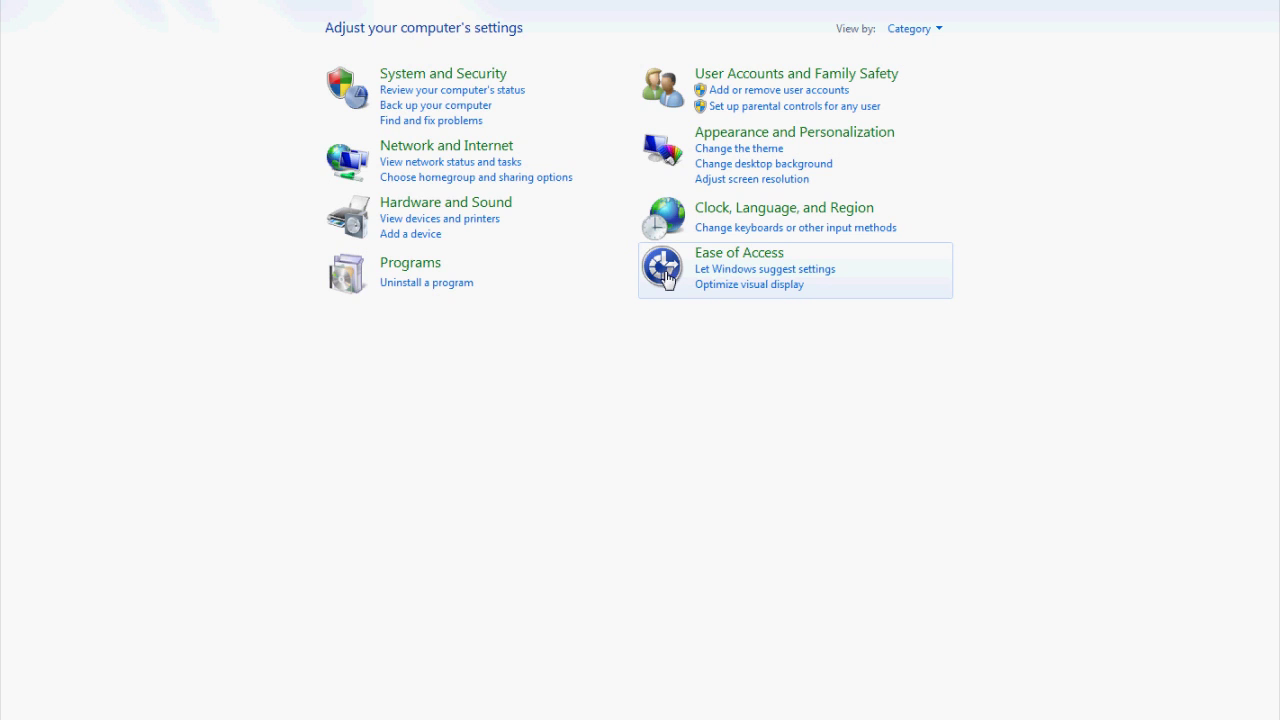
Step: Revisit Ease of Access in Control Panel and open the settings that change how the keyboard works
{"action": "left_click", "coordinate": [667, 278]}
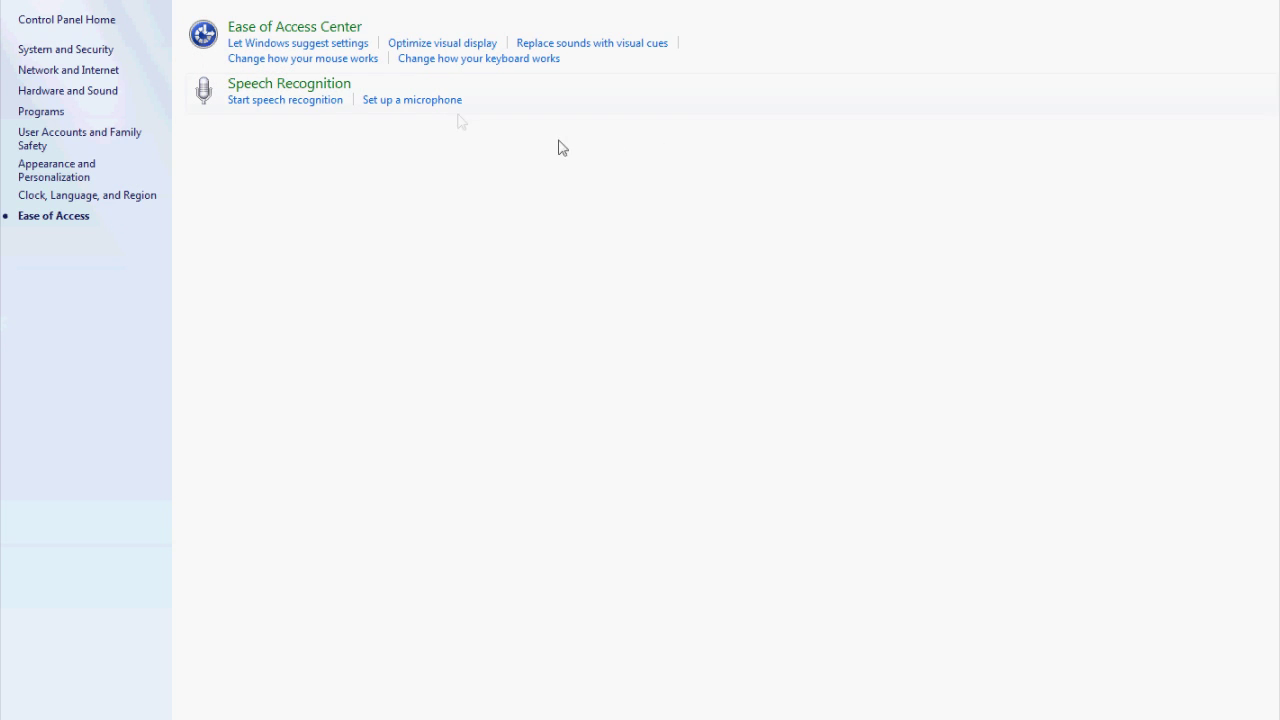
{"action": "key", "text": "alt+Left"}
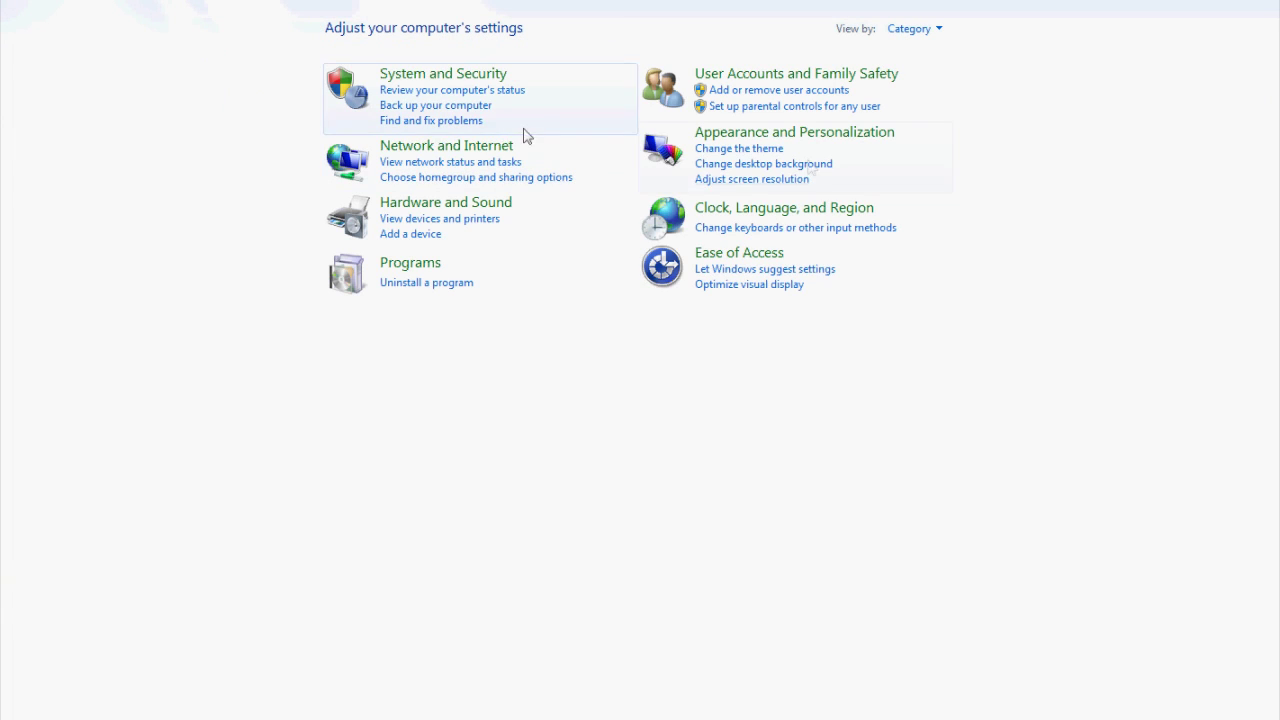
{"action": "left_click", "coordinate": [667, 274]}
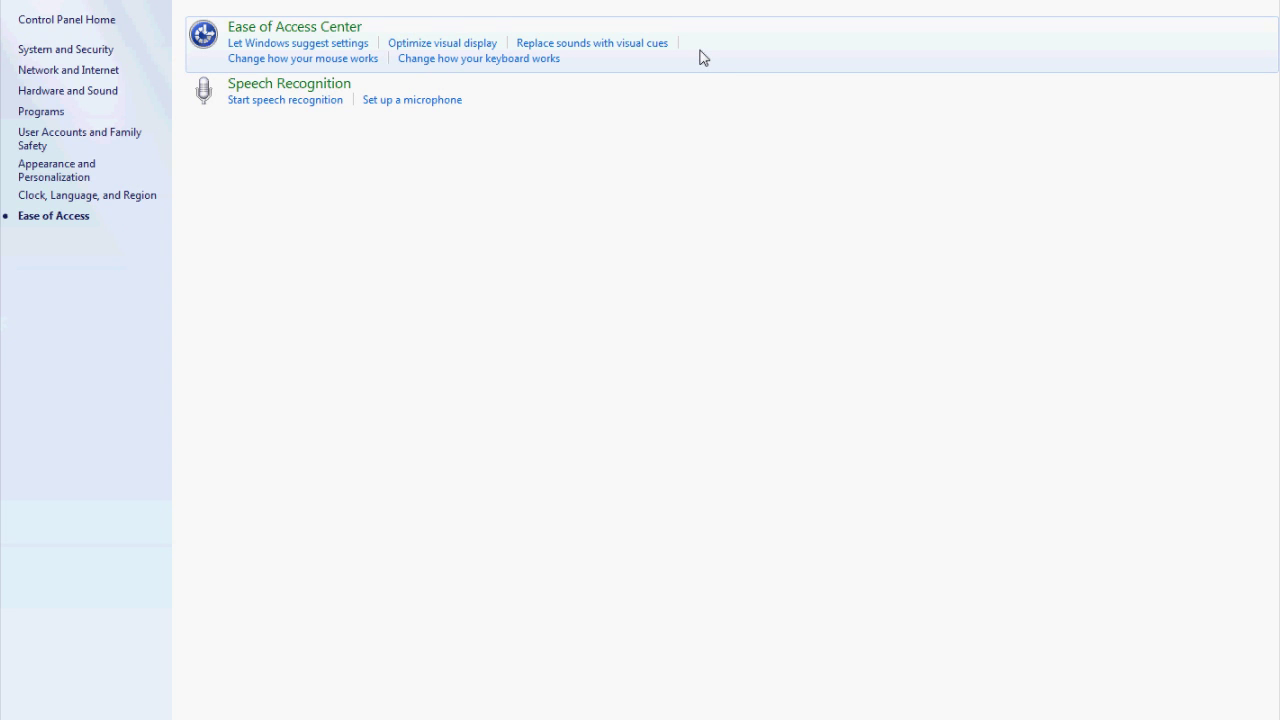
{"action": "left_click", "coordinate": [487, 60]}
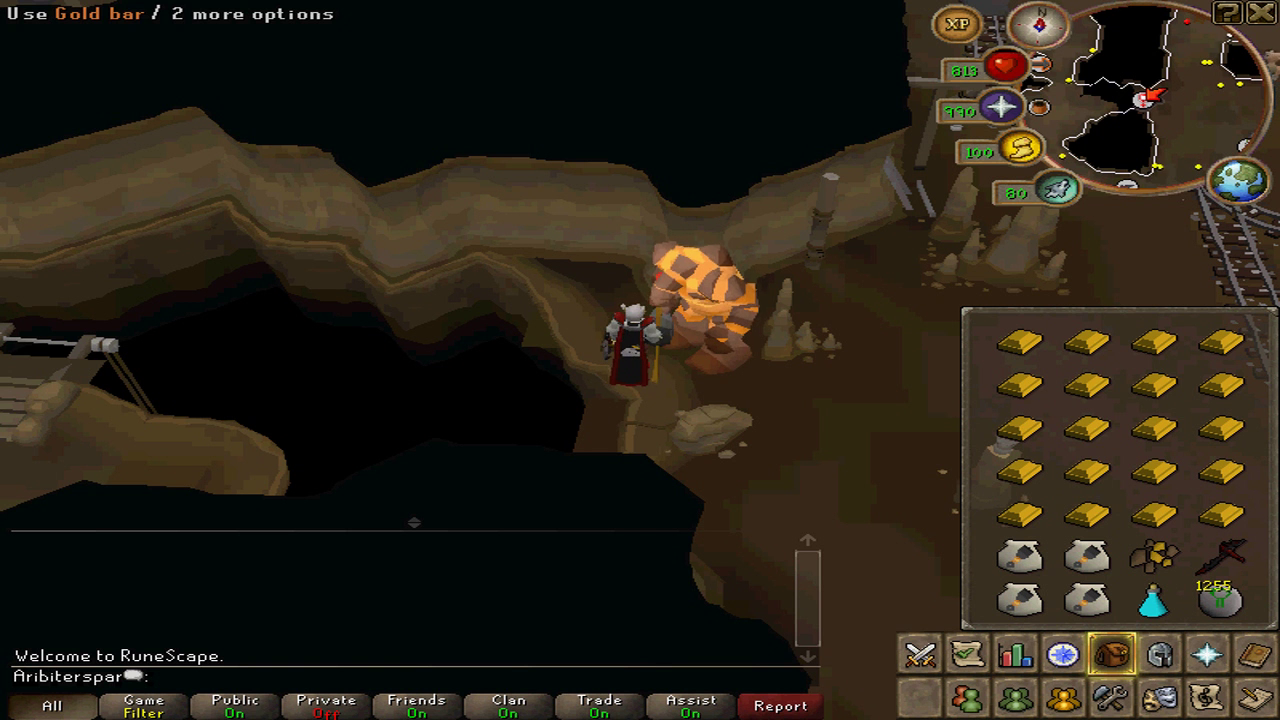
Step: In RuneScape, rotate the camera around the character and walk across the open cave floor
{"action": "right_click", "coordinate": [1058, 388]}
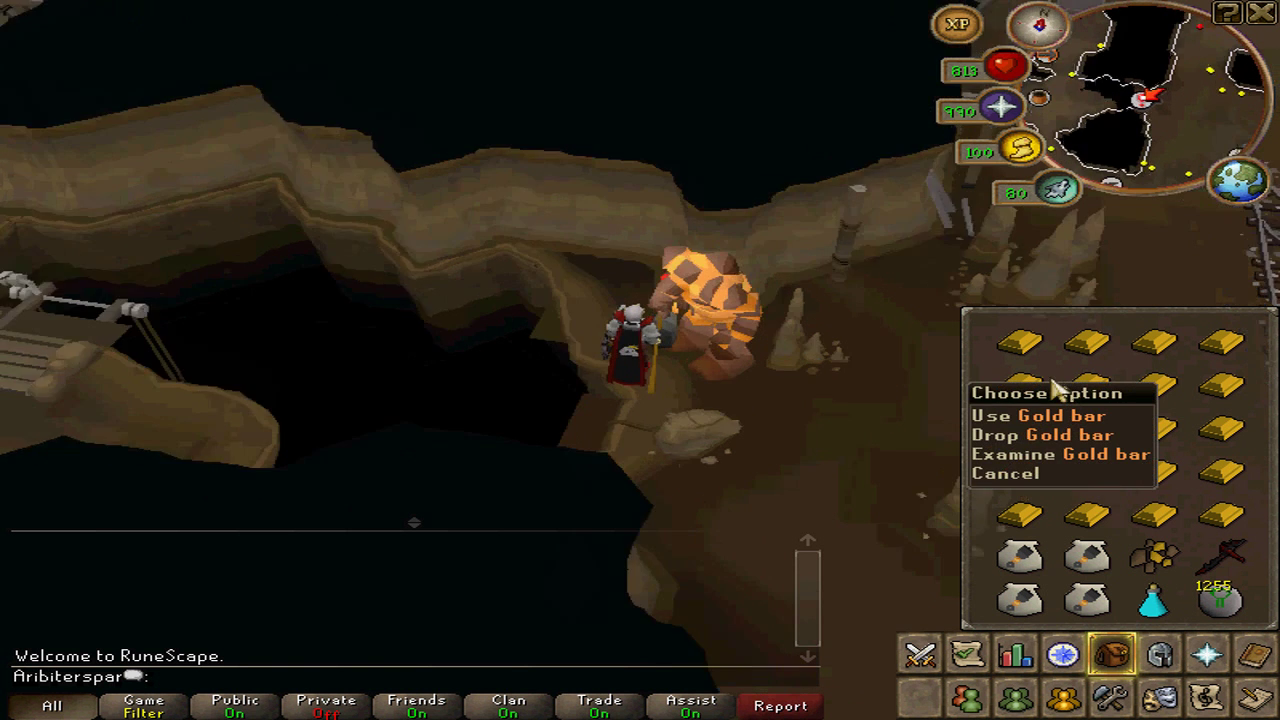
{"action": "key", "text": "Left"}
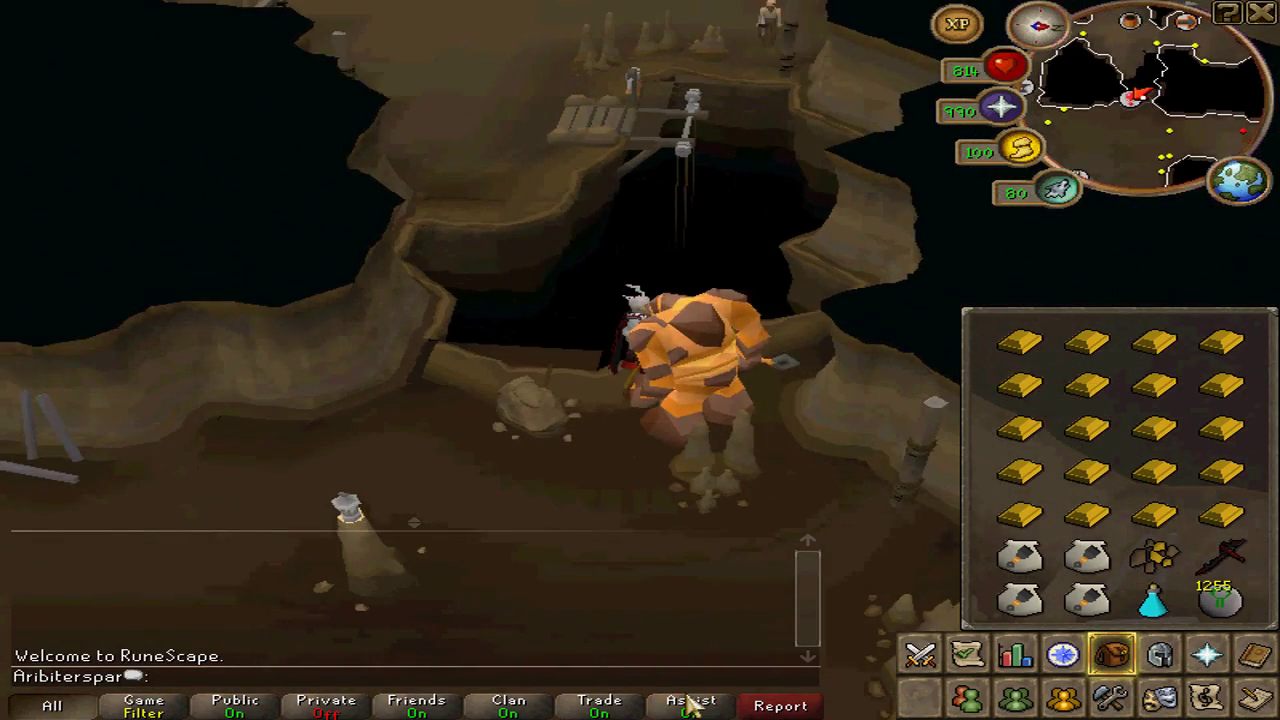
{"action": "key", "text": "Right"}
{"action": "left_click", "coordinate": [614, 513]}
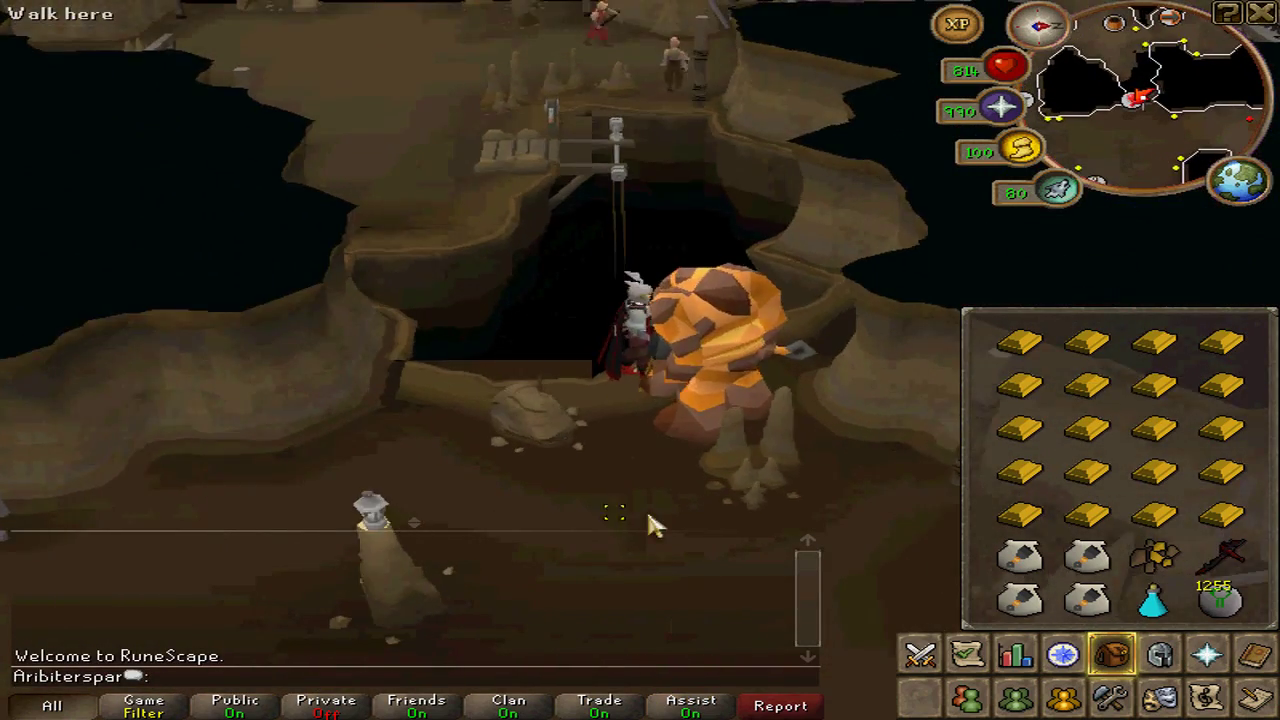
{"action": "key", "text": "Right"}
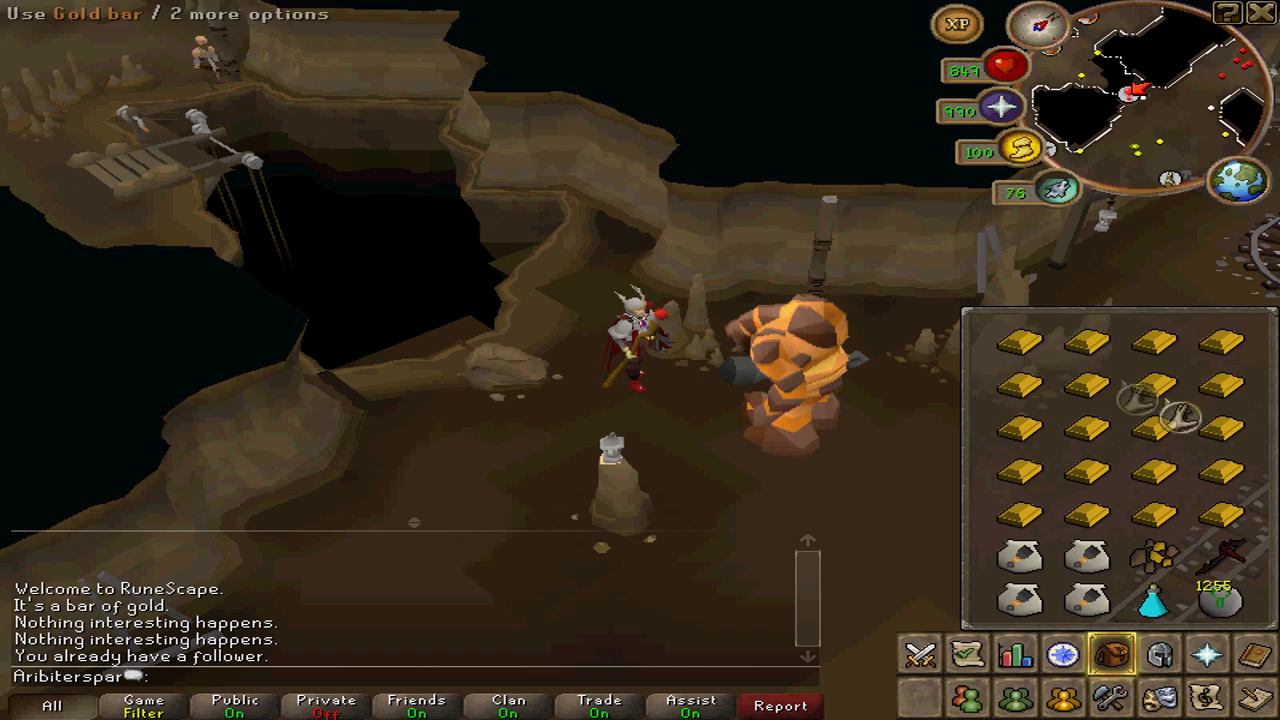
Step: Bring up the available options for gold bars in the inventory's first column
{"action": "right_click", "coordinate": [1050, 350]}
{"action": "right_click", "coordinate": [1021, 488]}
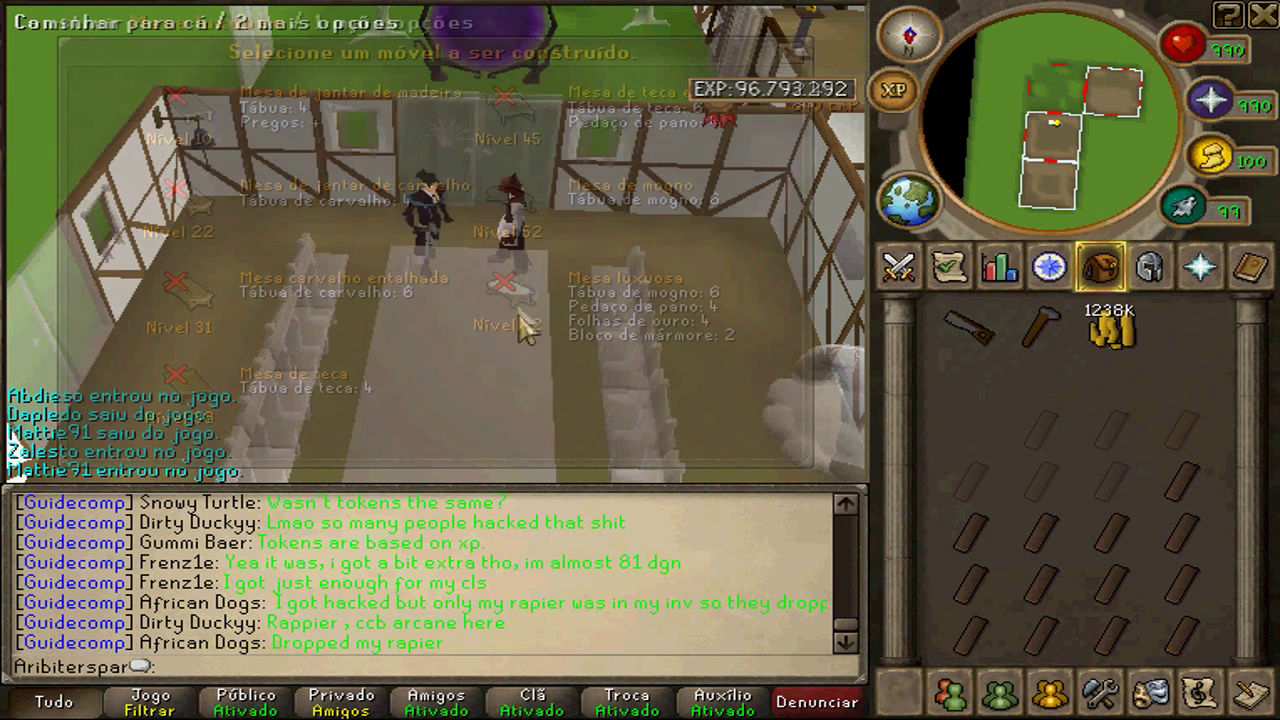
Step: Build a mahogany table (Mesa de mogno) in the dining room and remove it
{"action": "key", "text": "6"}
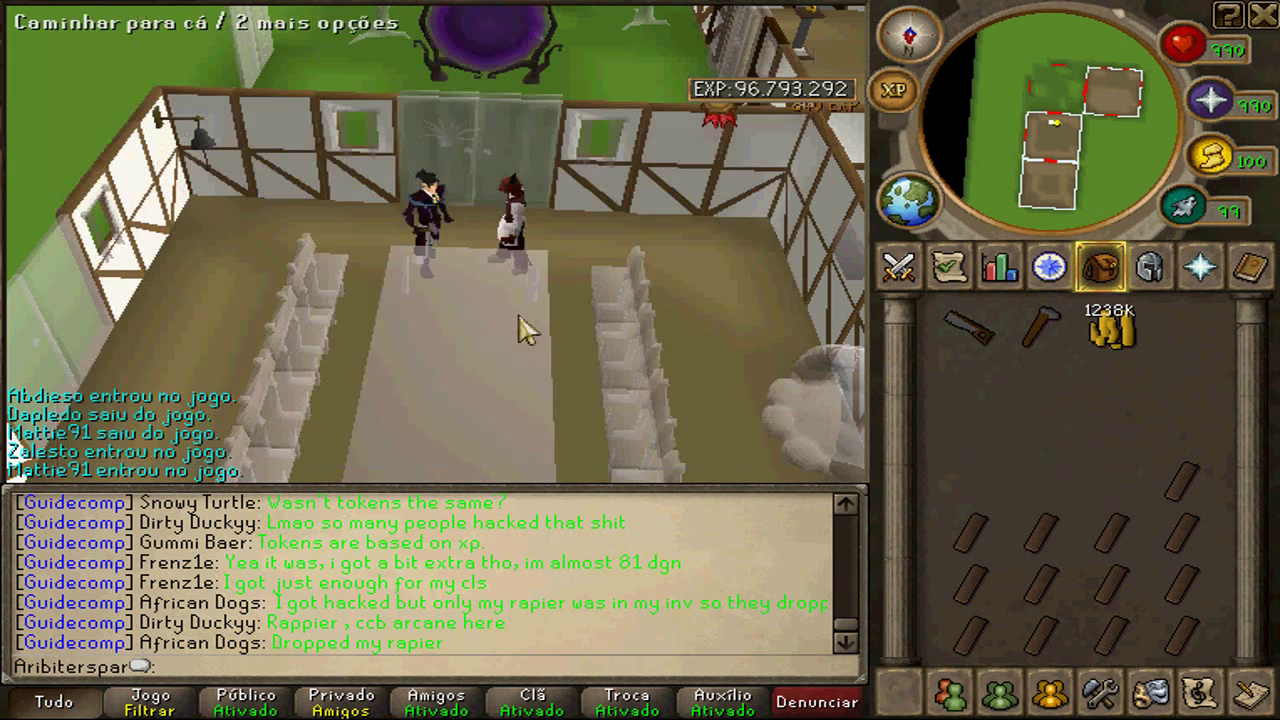
{"action": "left_click", "coordinate": [498, 409]}
{"action": "key", "text": "1"}
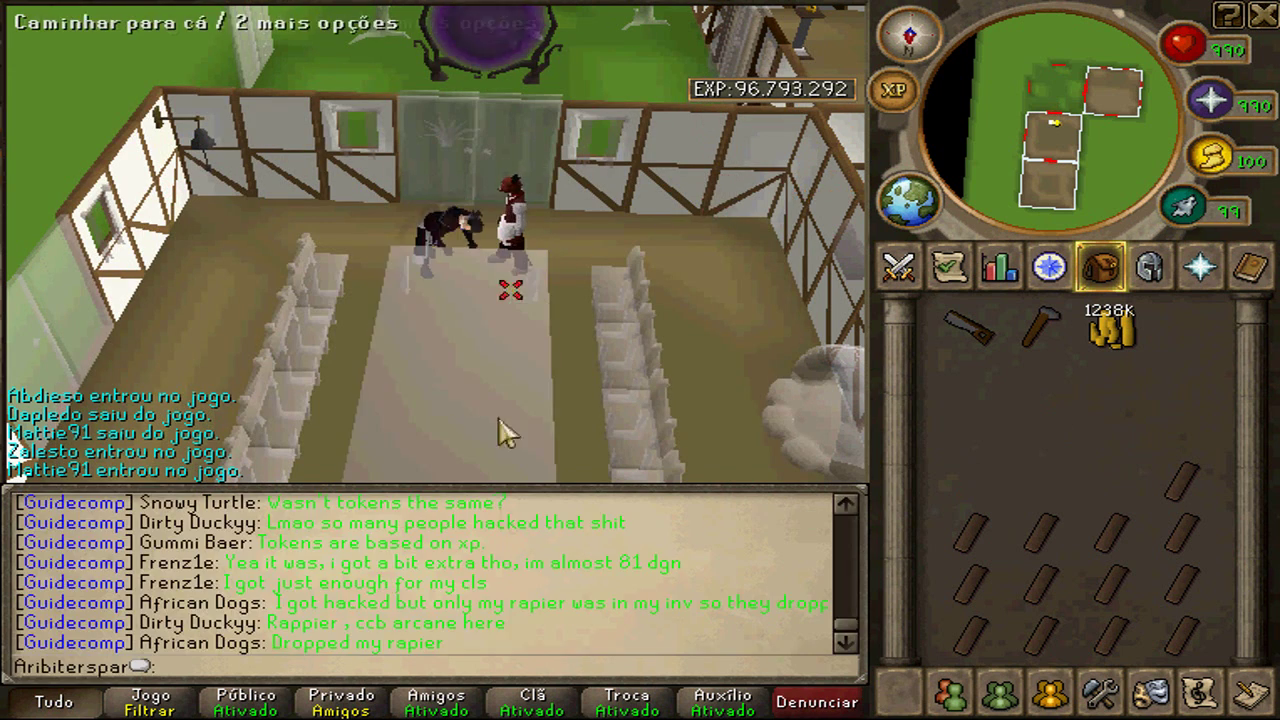
Step: Rebuild the Mesa de mogno in the same table space, remove it and confirm the removal
{"action": "left_click", "coordinate": [502, 221]}
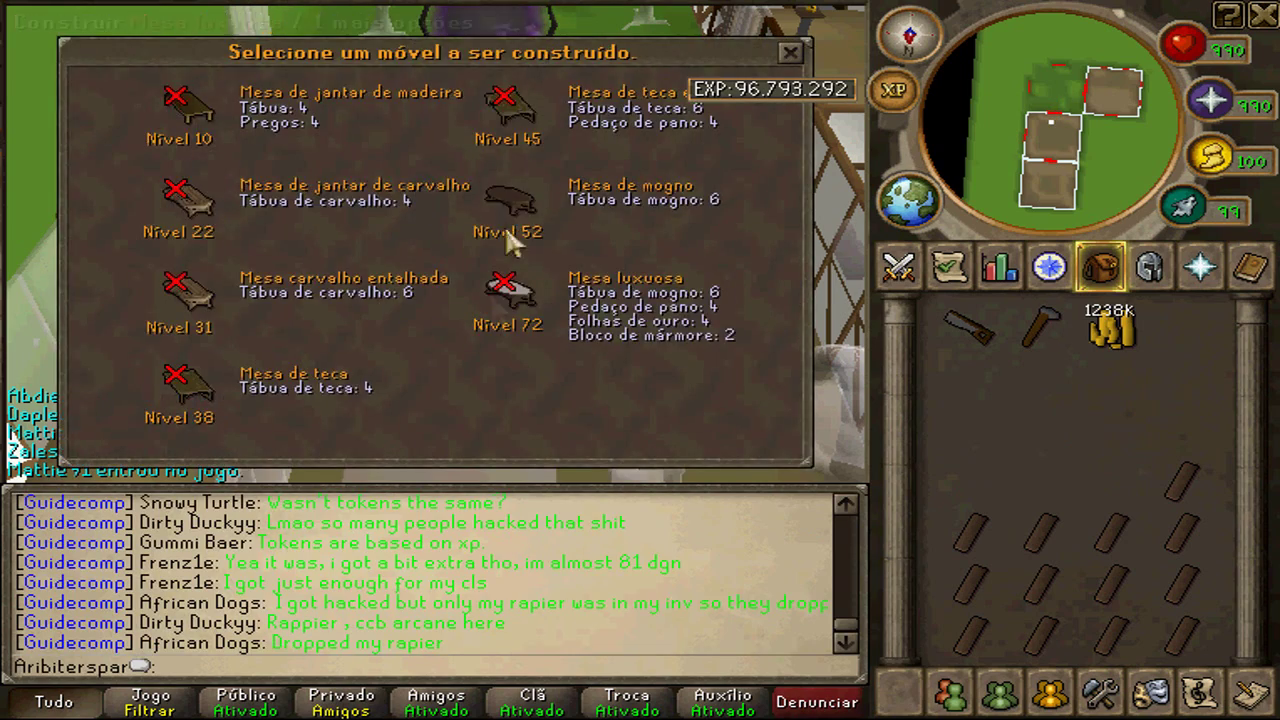
{"action": "key", "text": "6"}
{"action": "right_click", "coordinate": [491, 323]}
{"action": "left_click", "coordinate": [500, 386]}
{"action": "key", "text": "1"}
Step: Construct another mahogany table from the remaining planks between the chair rows and remove it again
{"action": "left_click", "coordinate": [488, 390]}
{"action": "key", "text": "6"}
{"action": "right_click", "coordinate": [489, 347]}
{"action": "left_click", "coordinate": [489, 407]}
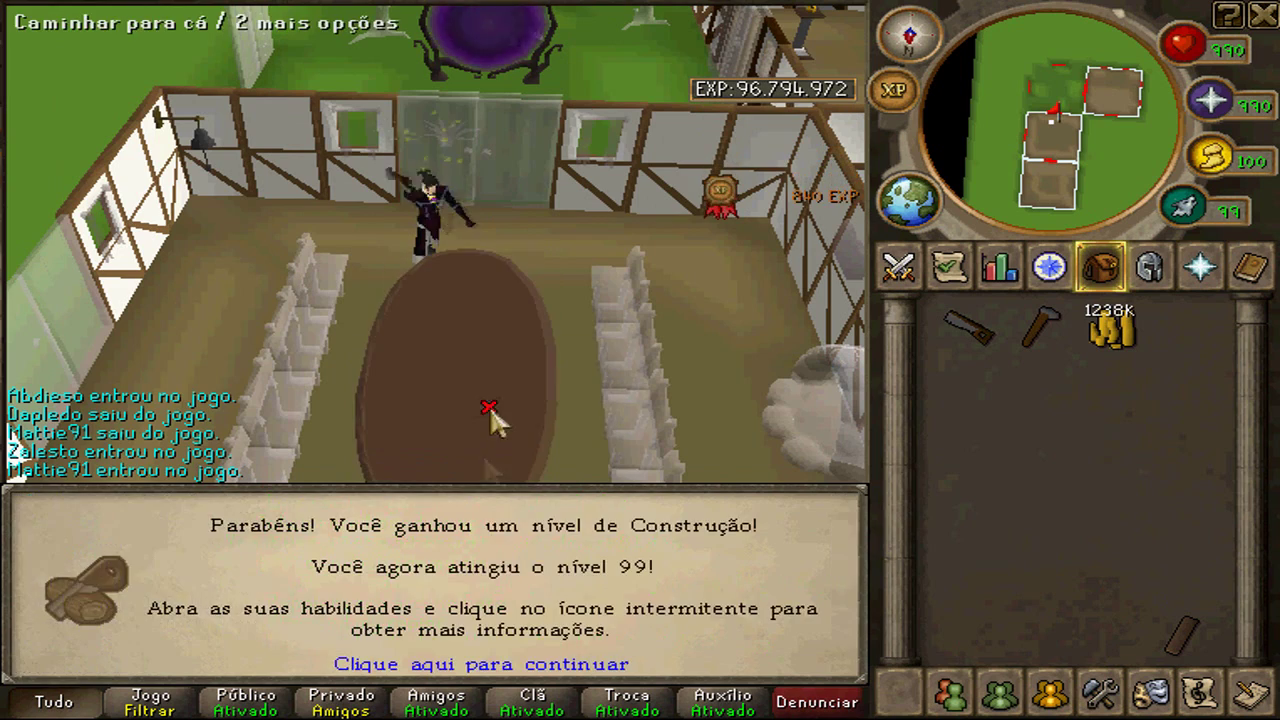
{"action": "left_click", "coordinate": [490, 407]}
{"action": "key", "text": "1"}
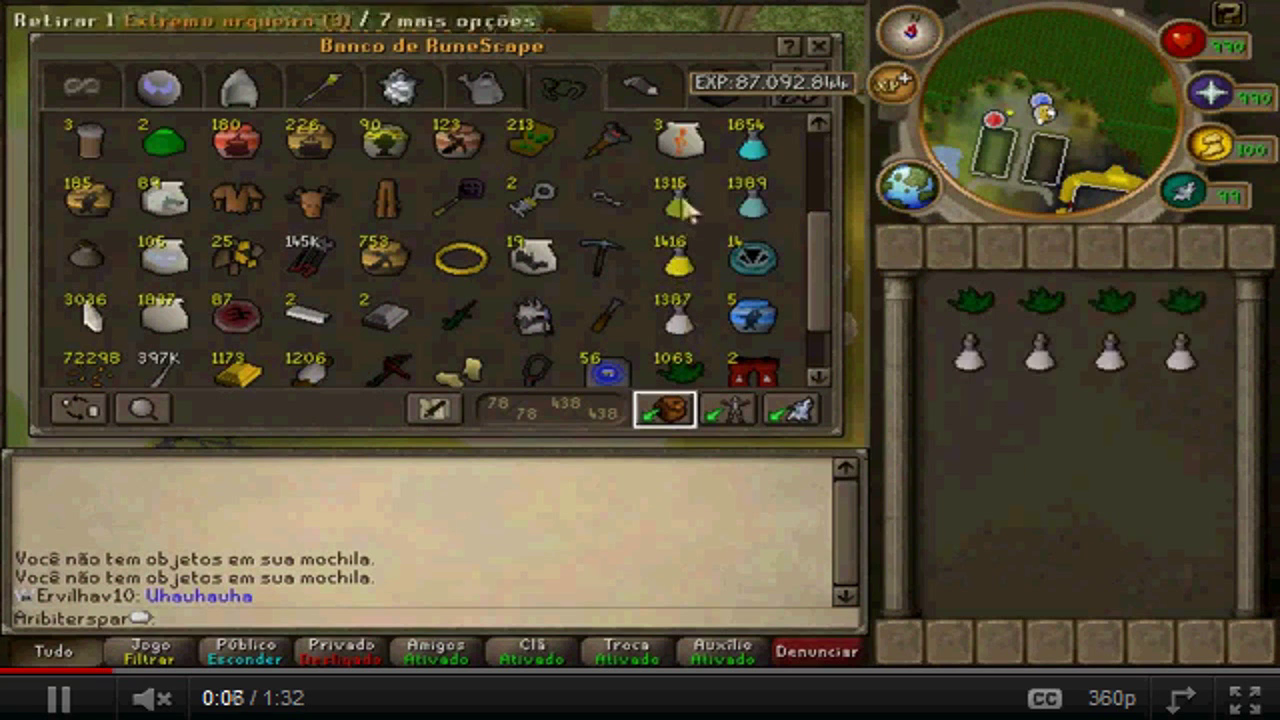
Step: Withdraw four kinds of potion from the bank, including Extremo arqueiro (3), and use a green herb on a white potion
{"action": "left_click", "coordinate": [680, 262]}
{"action": "left_click", "coordinate": [680, 205]}
{"action": "left_click", "coordinate": [752, 145]}
{"action": "left_click", "coordinate": [752, 200]}
{"action": "key", "text": "Escape"}
{"action": "left_click", "coordinate": [983, 310]}
{"action": "left_click", "coordinate": [970, 355]}
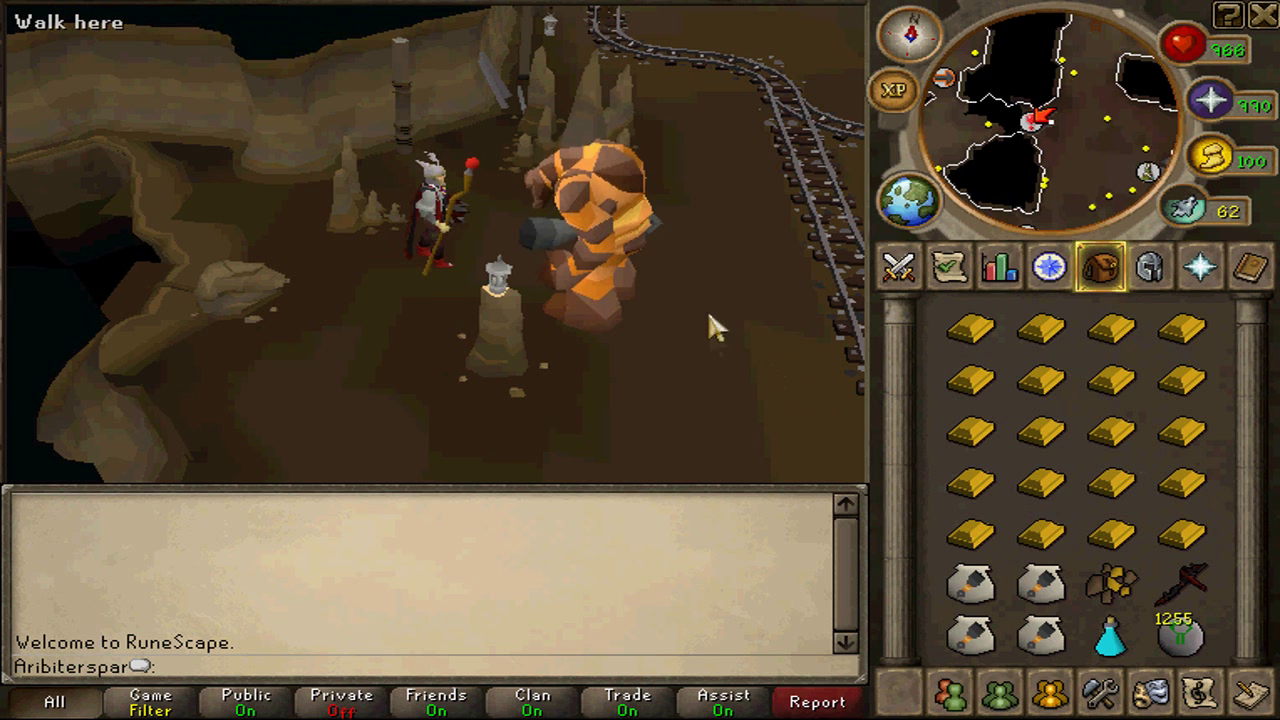
Step: Bring up the options for the cave floor and choose Drop for the first gold bar in the inventory
{"action": "right_click", "coordinate": [970, 328]}
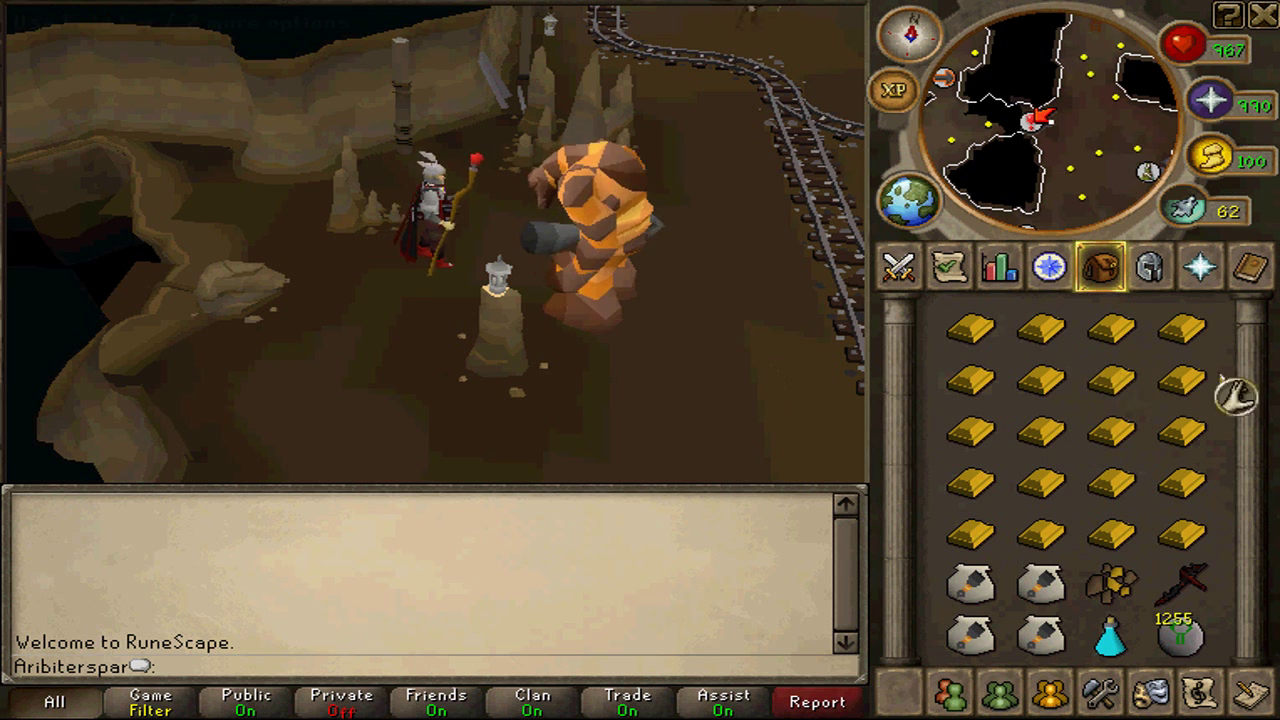
{"action": "right_click", "coordinate": [763, 282]}
{"action": "left_click", "coordinate": [771, 338]}
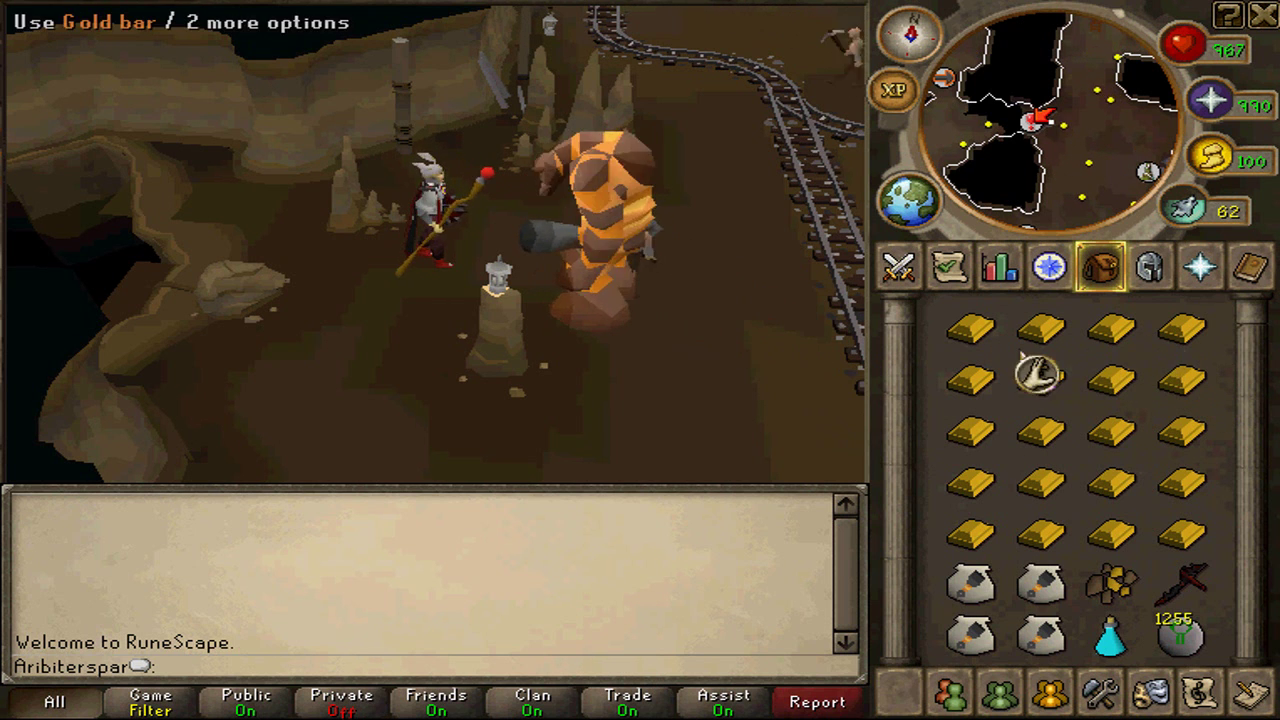
{"action": "right_click", "coordinate": [983, 330]}
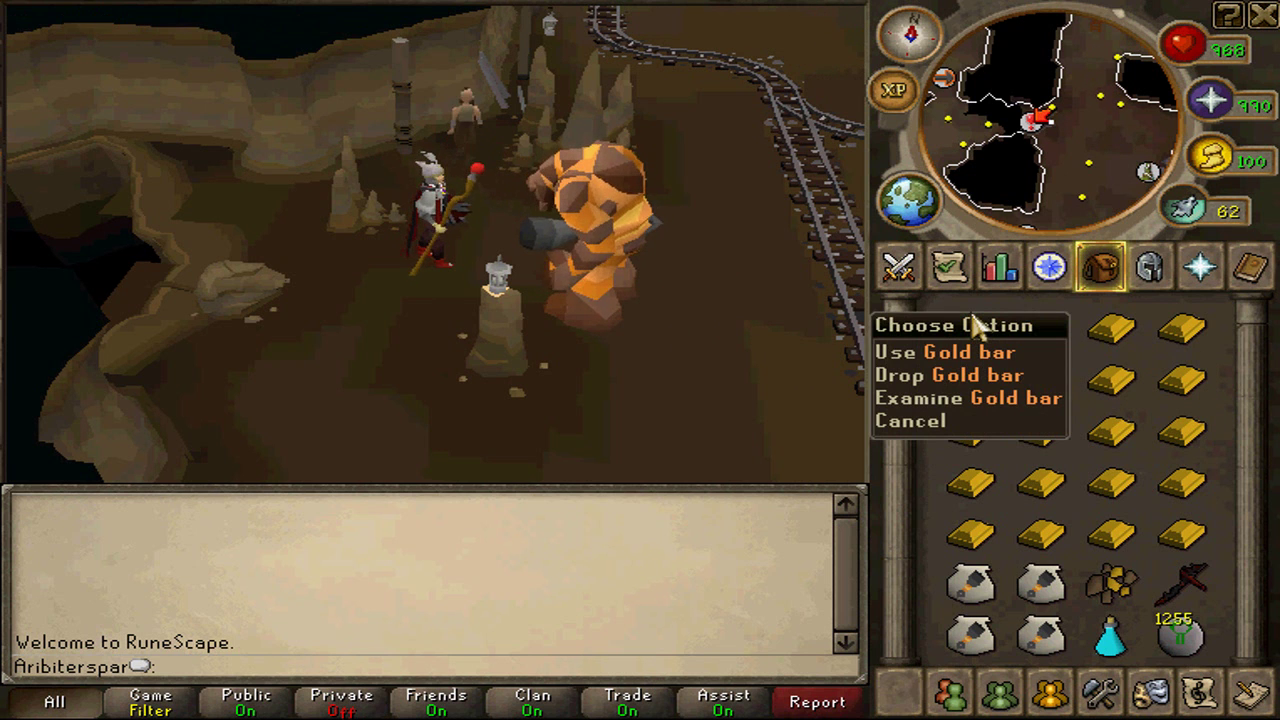
{"action": "left_click", "coordinate": [1000, 375]}
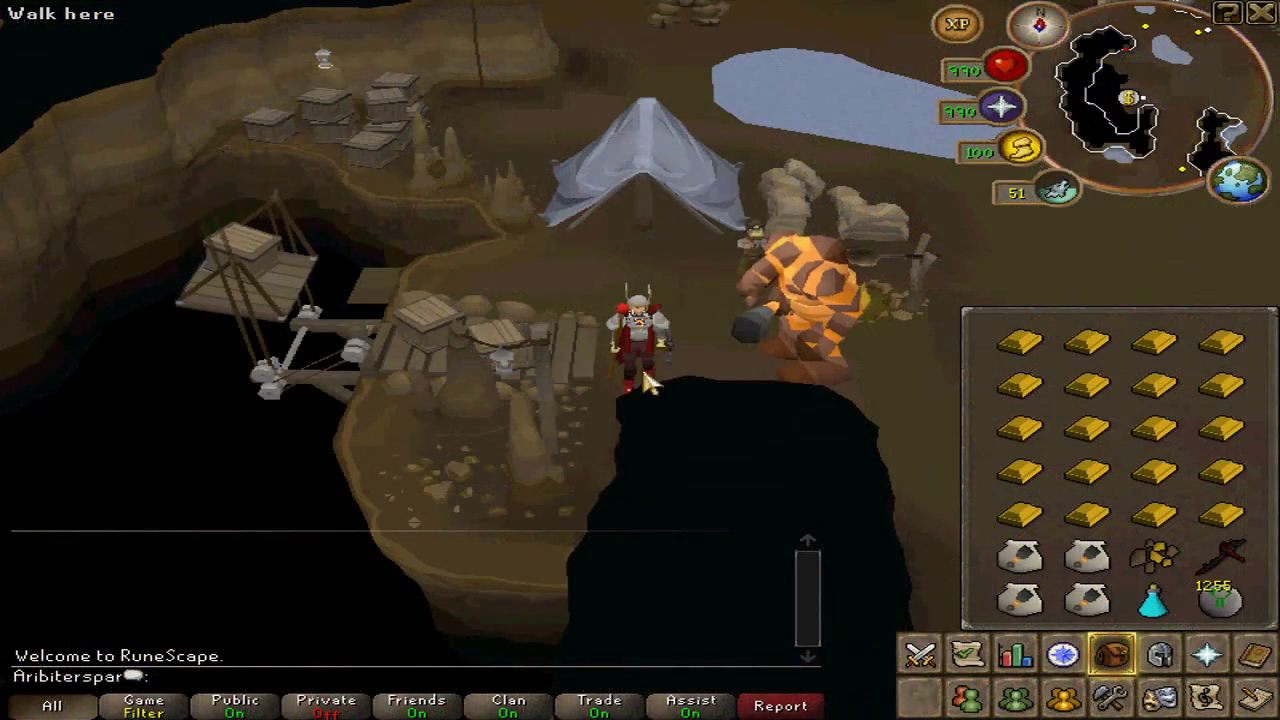
Step: Walk the character back and forth in front of the tent with the Walk here option
{"action": "left_click", "coordinate": [641, 370]}
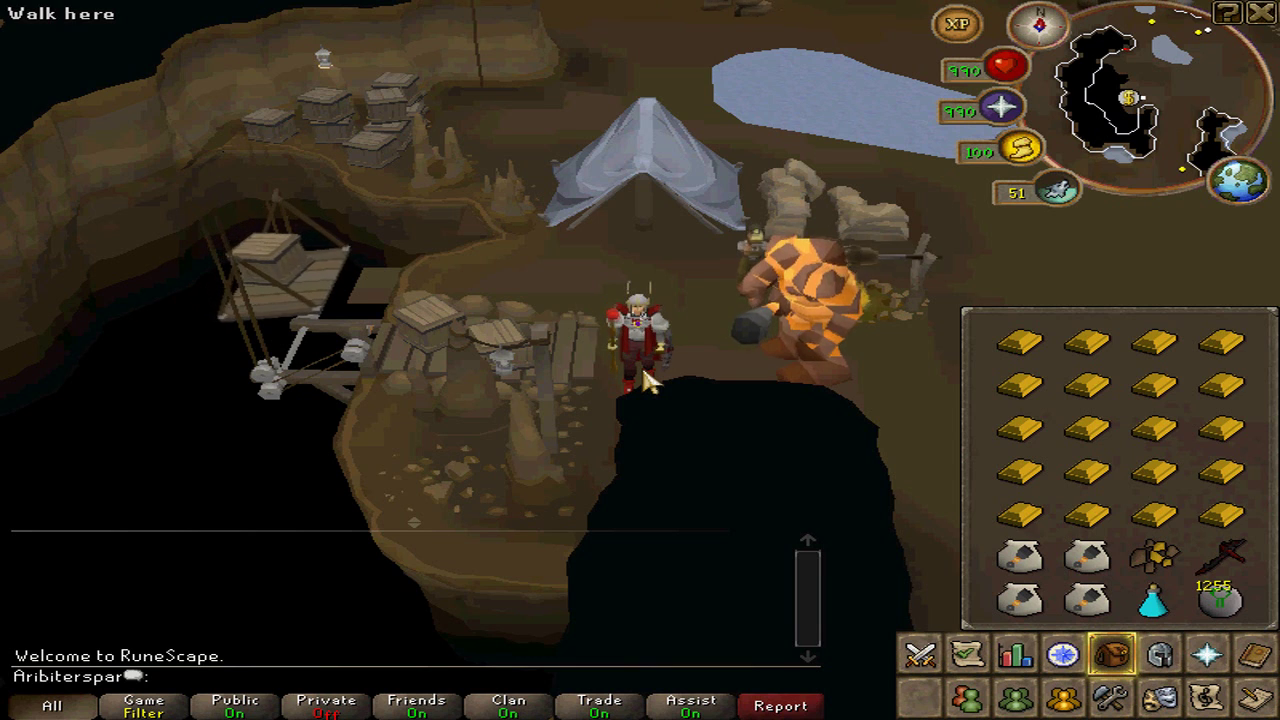
{"action": "right_click", "coordinate": [643, 371]}
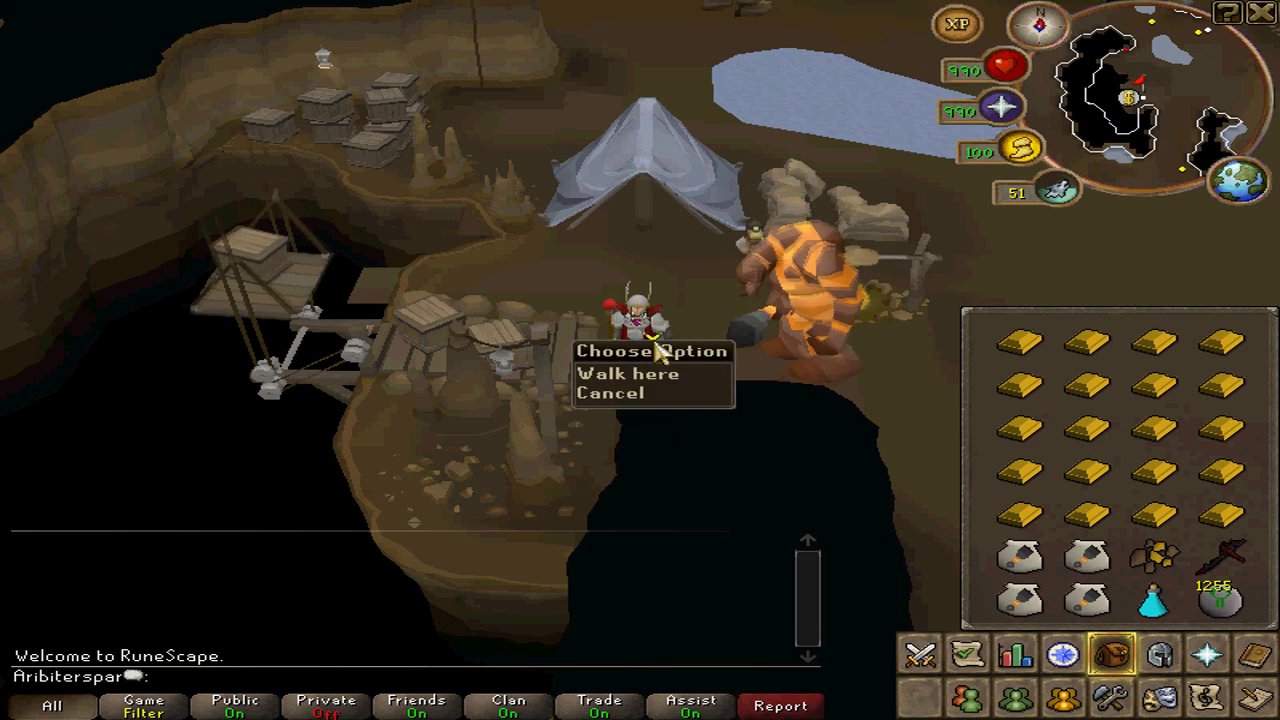
{"action": "left_click", "coordinate": [616, 402]}
{"action": "right_click", "coordinate": [530, 318]}
{"action": "right_click", "coordinate": [637, 330]}
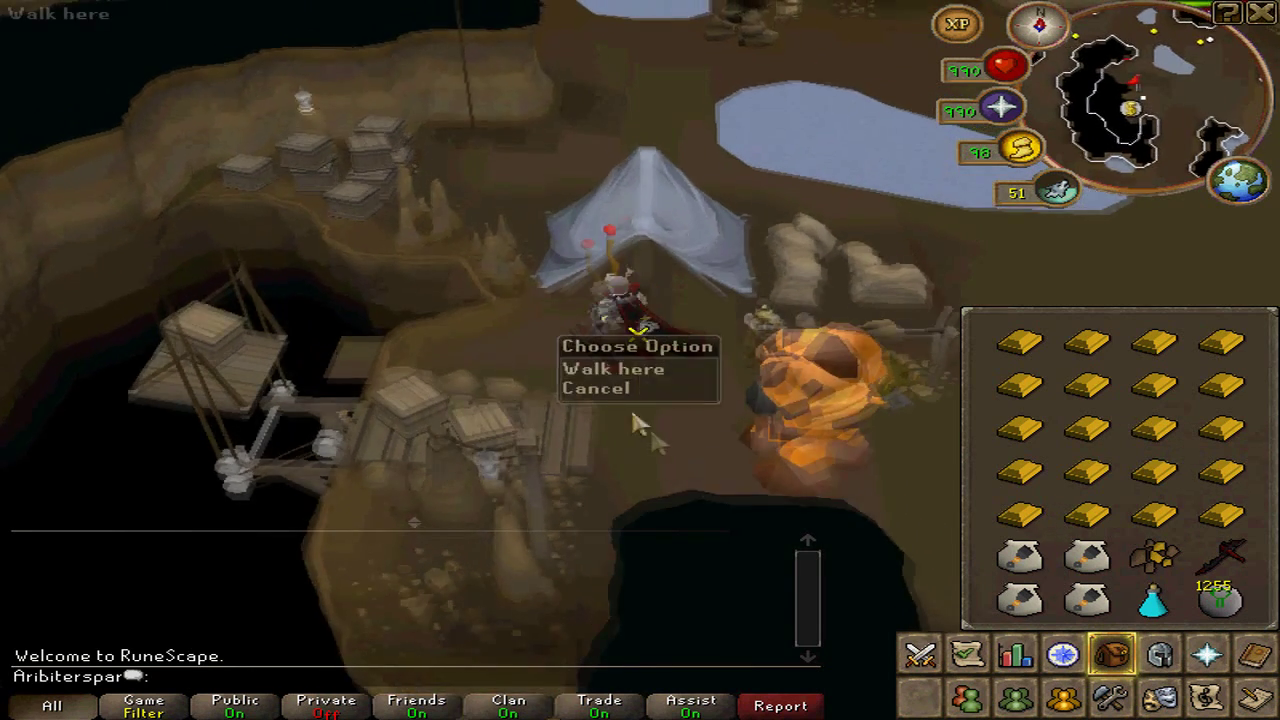
{"action": "left_click", "coordinate": [623, 350]}
{"action": "left_click", "coordinate": [640, 443]}
{"action": "right_click", "coordinate": [660, 506]}
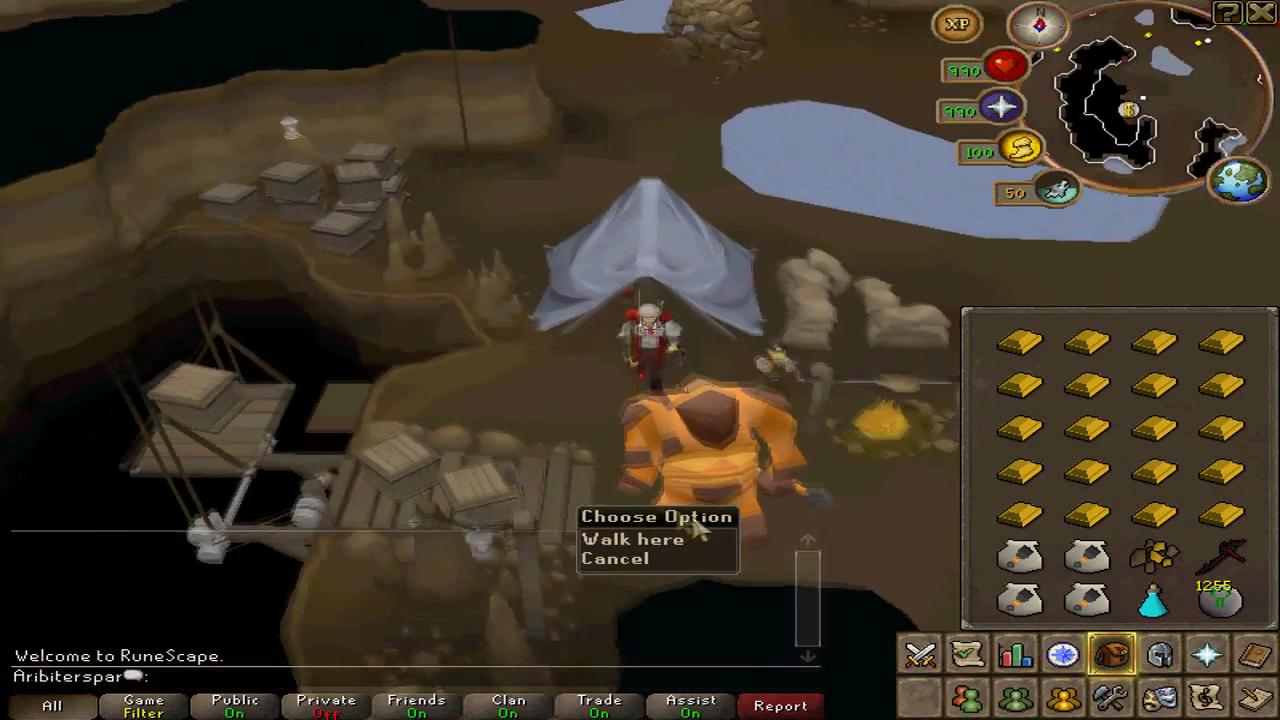
{"action": "left_click", "coordinate": [650, 537]}
{"action": "left_click", "coordinate": [693, 405]}
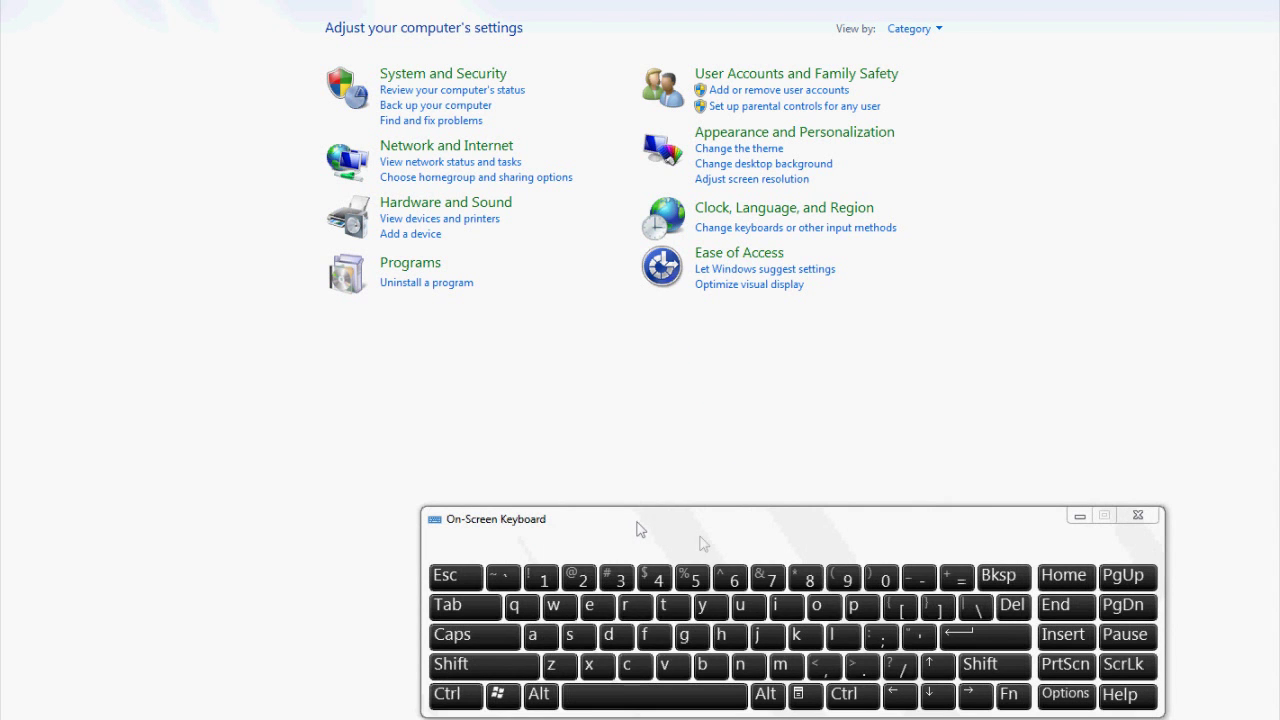
Step: Switch to the On-Screen Keyboard and move its window up to just below the Control Panel categories
{"action": "left_click_drag", "start_coordinate": [733, 525], "coordinate": [617, 433]}
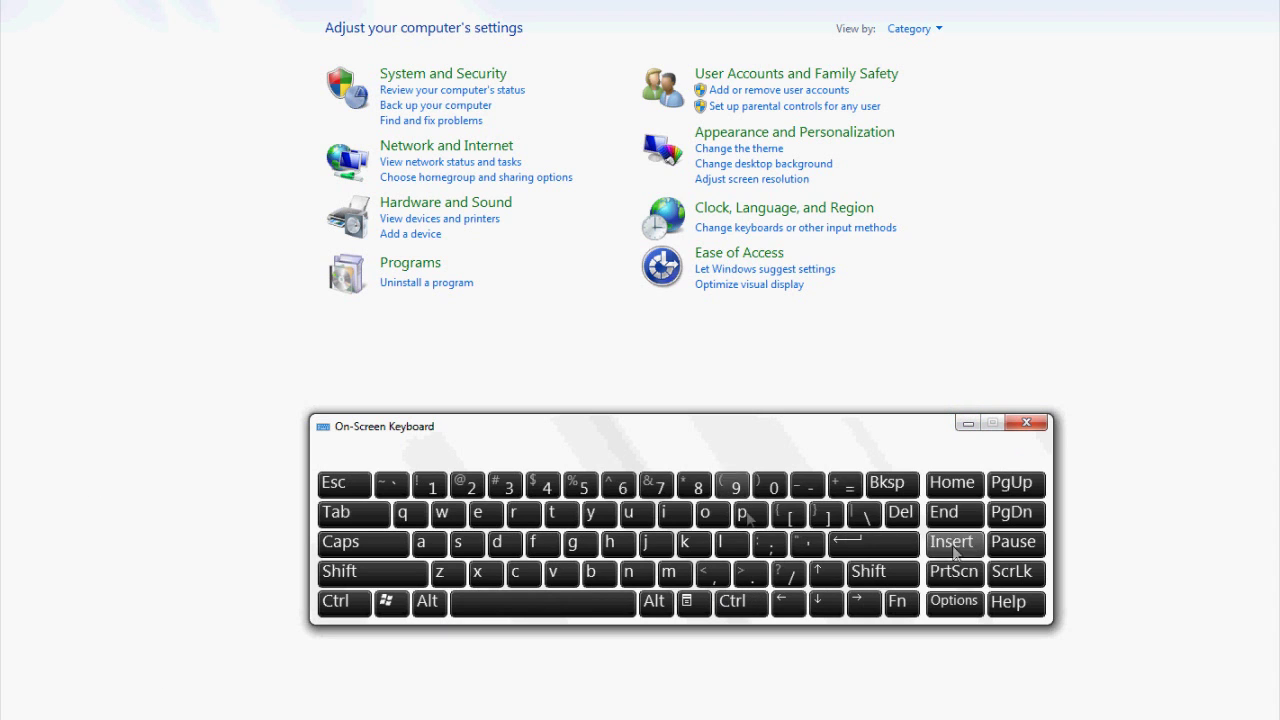
{"action": "left_click_drag", "start_coordinate": [740, 441], "coordinate": [657, 390]}
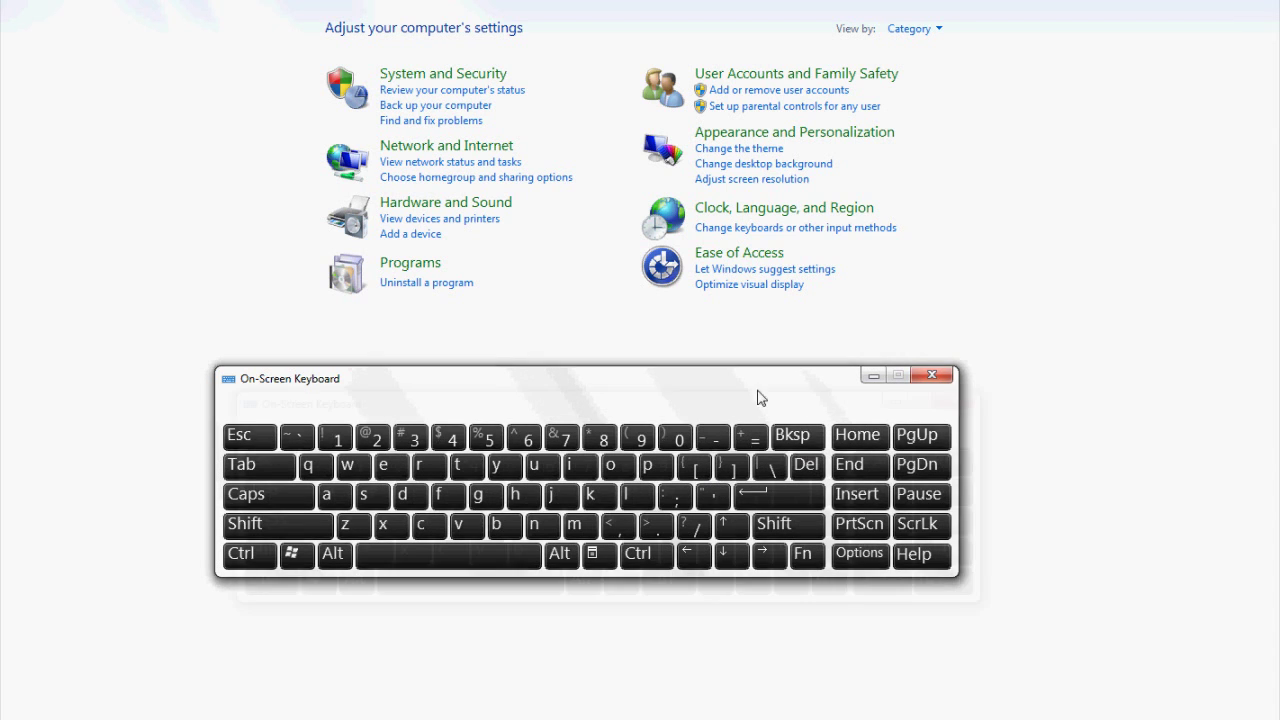
Step: Reposition the On-Screen Keyboard below the Control Panel categories and close it
{"action": "left_click_drag", "start_coordinate": [757, 397], "coordinate": [800, 438]}
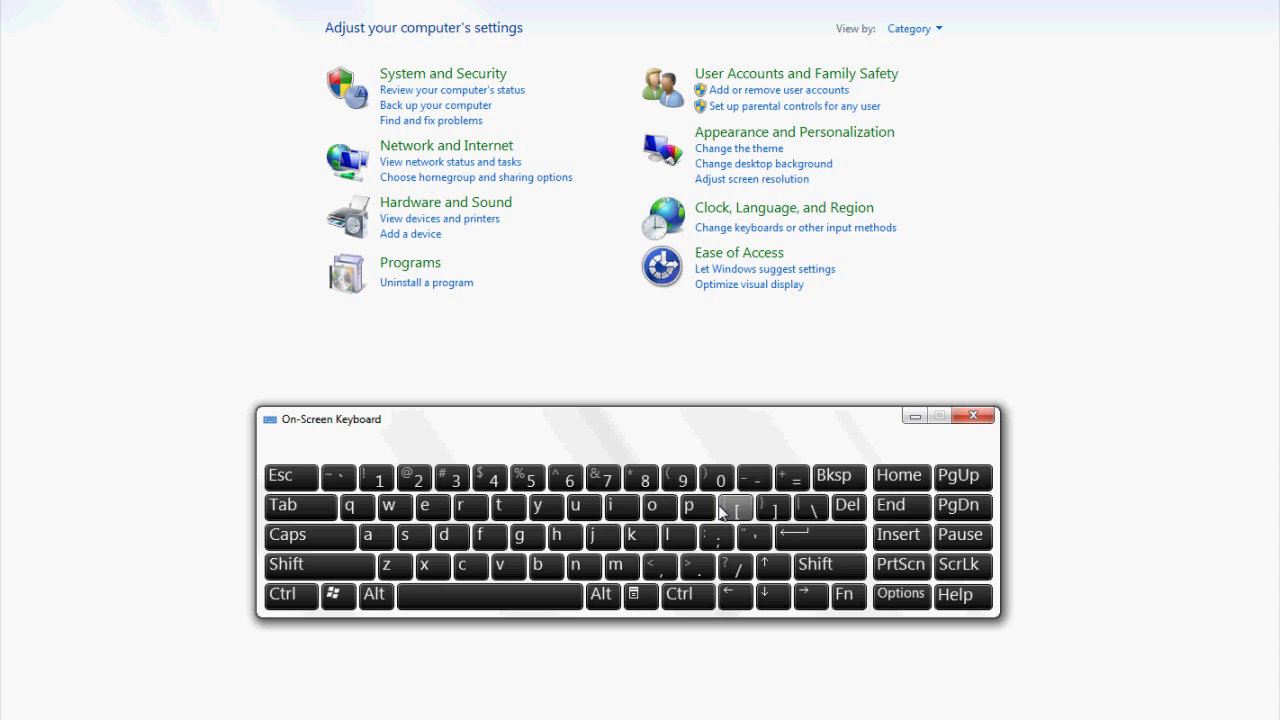
{"action": "mouse_move", "coordinate": [765, 426]}
{"action": "left_mouse_down"}
{"action": "mouse_move", "coordinate": [748, 408]}
{"action": "mouse_move", "coordinate": [760, 410]}
{"action": "left_mouse_up"}
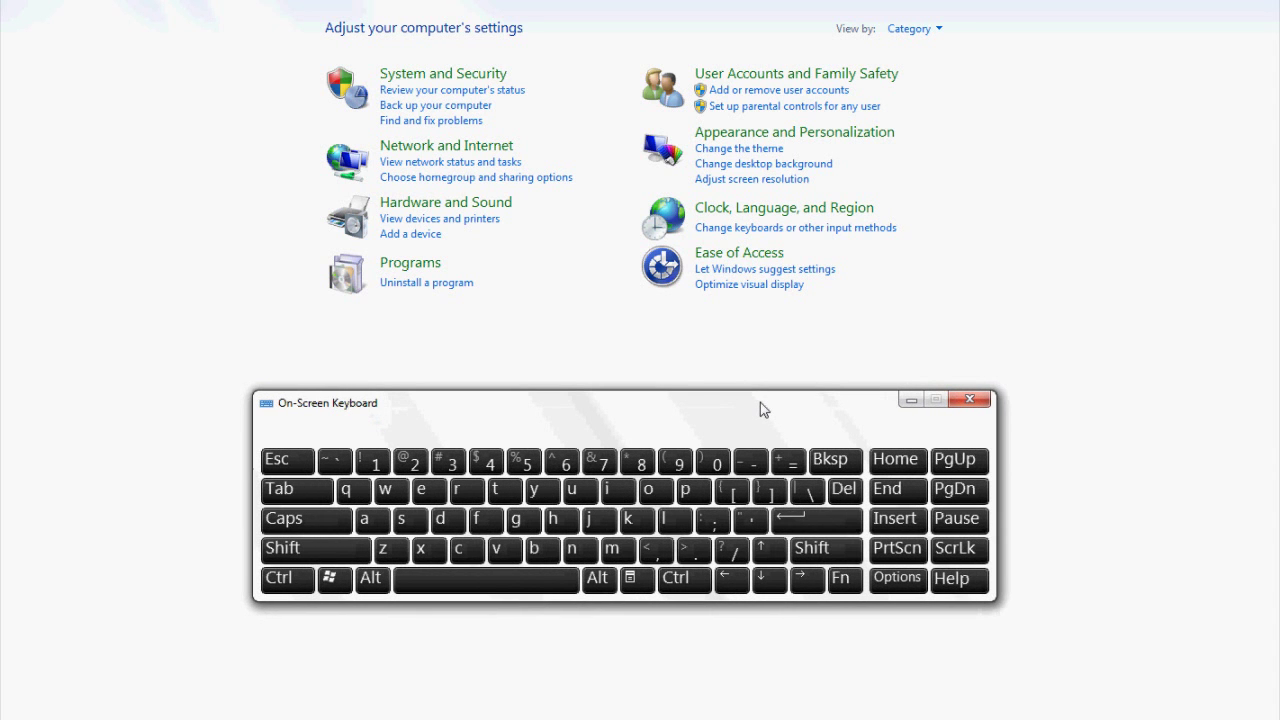
{"action": "left_click", "coordinate": [969, 399]}
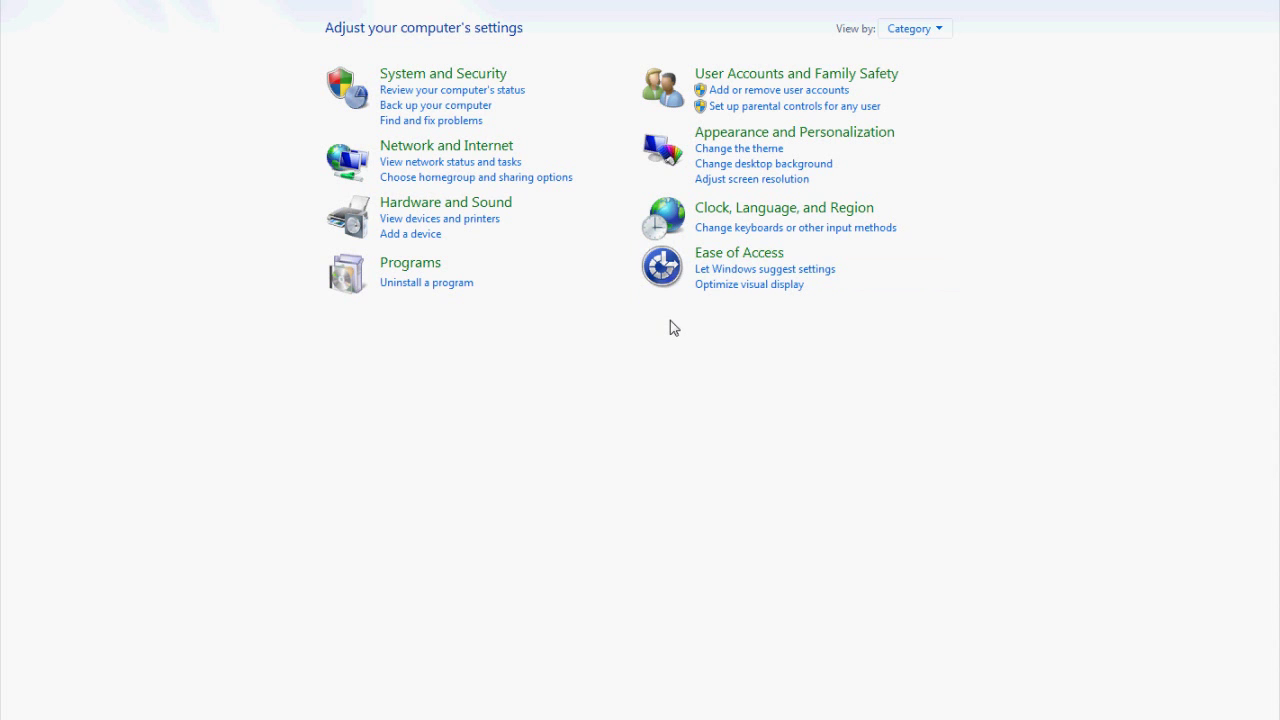
Step: Open the Mouse Keys setup from the Ease of Access keyboard settings
{"action": "left_click", "coordinate": [668, 266]}
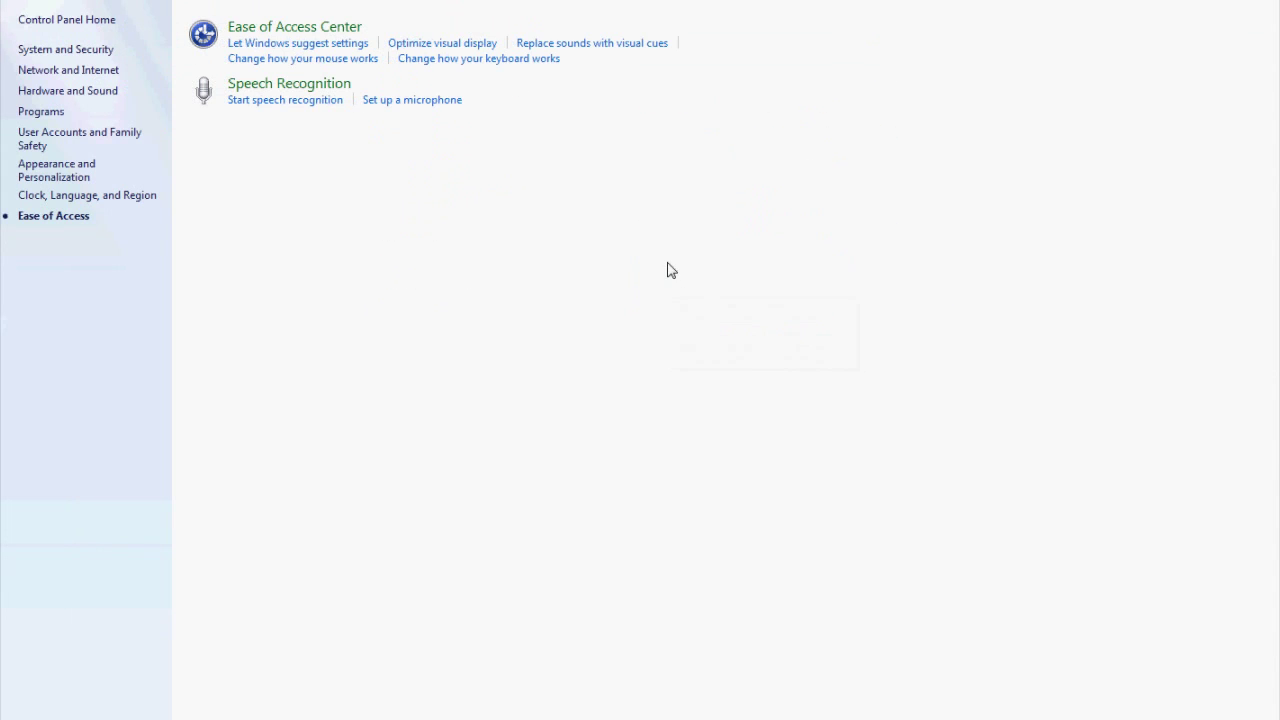
{"action": "left_click", "coordinate": [480, 59]}
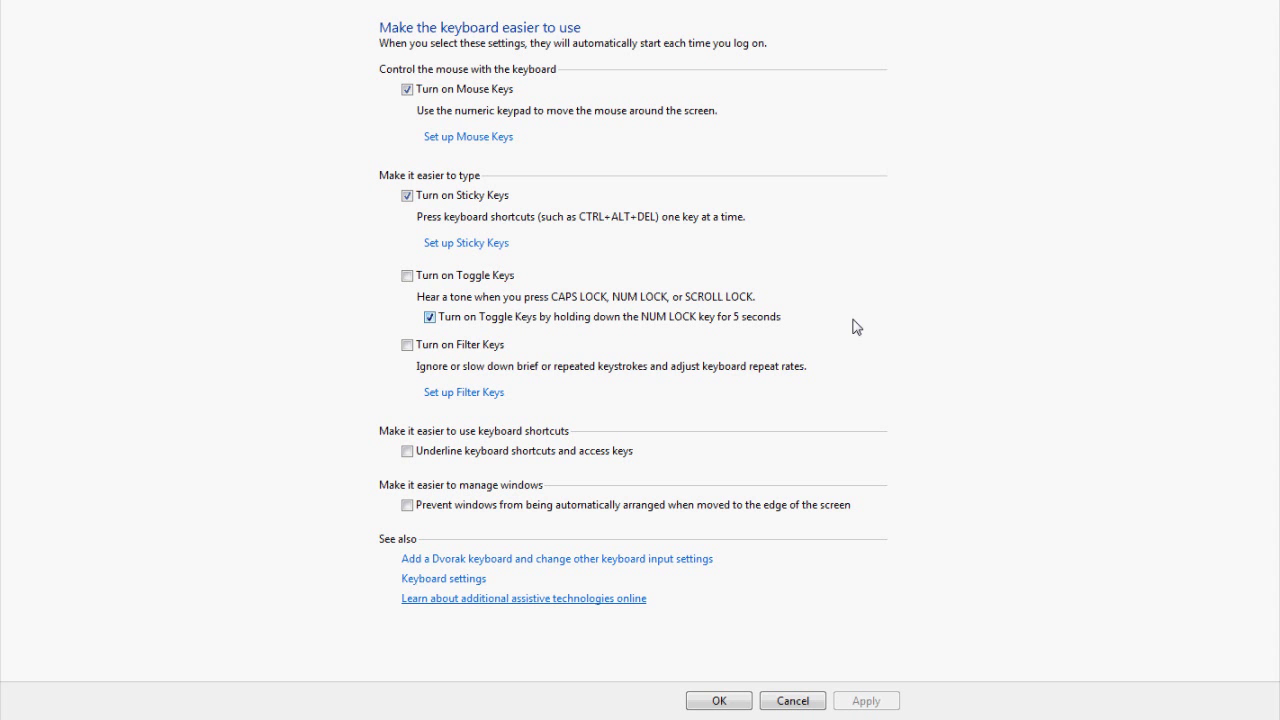
{"action": "left_click", "coordinate": [465, 143]}
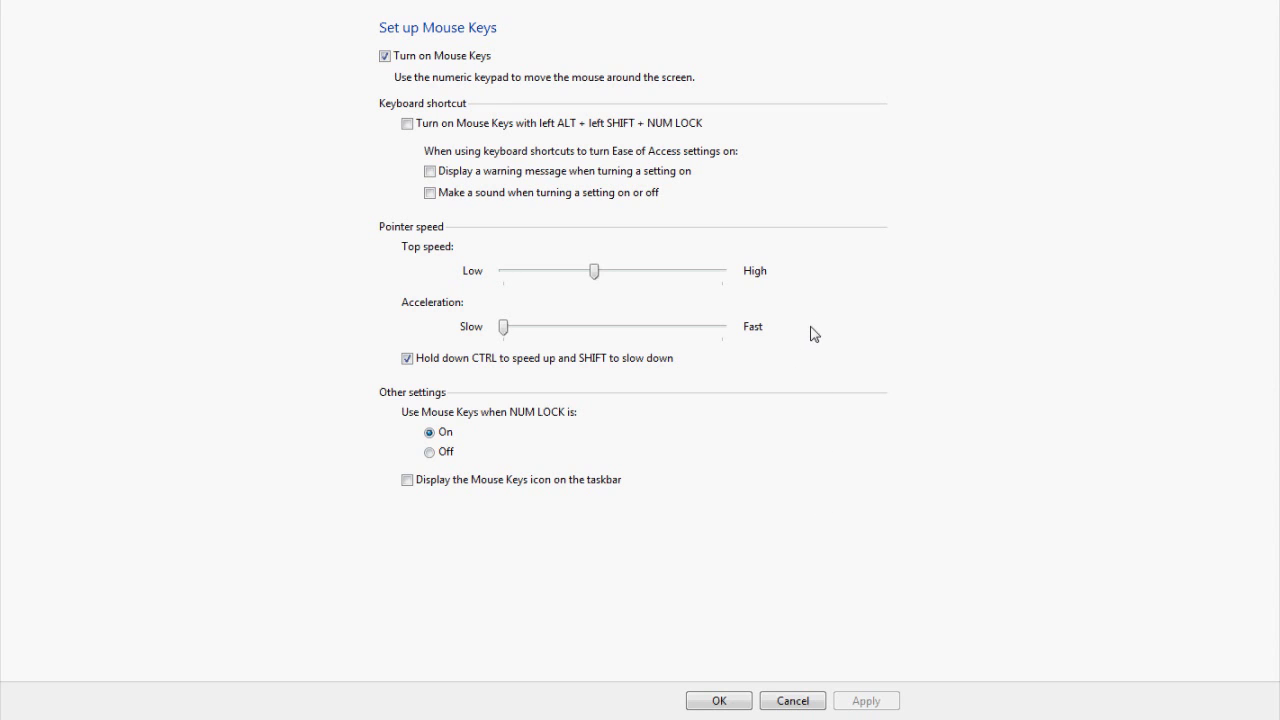
Step: Try the Mouse Keys top speed at High and return it to just below the middle, applying each setting
{"action": "mouse_move", "coordinate": [505, 330]}
{"action": "left_mouse_down"}
{"action": "mouse_move", "coordinate": [744, 336]}
{"action": "mouse_move", "coordinate": [506, 333]}
{"action": "left_mouse_up"}
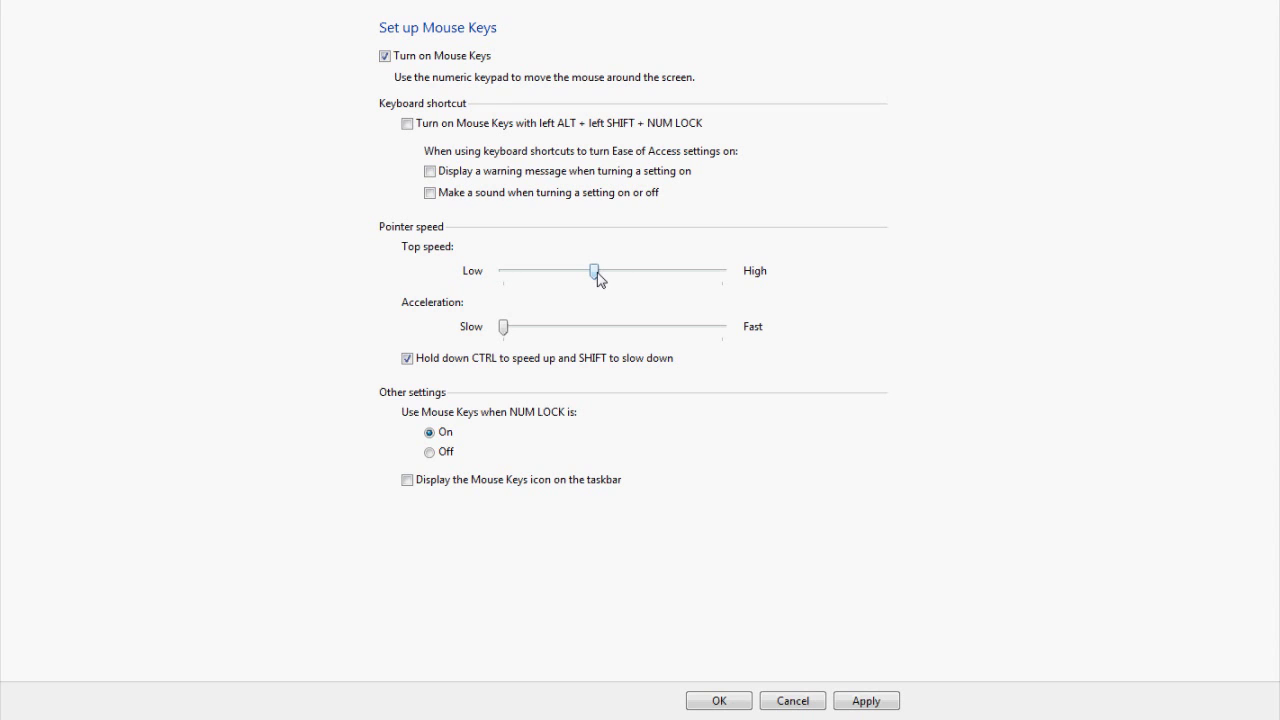
{"action": "left_click_drag", "start_coordinate": [596, 272], "coordinate": [727, 275]}
{"action": "left_click", "coordinate": [867, 705]}
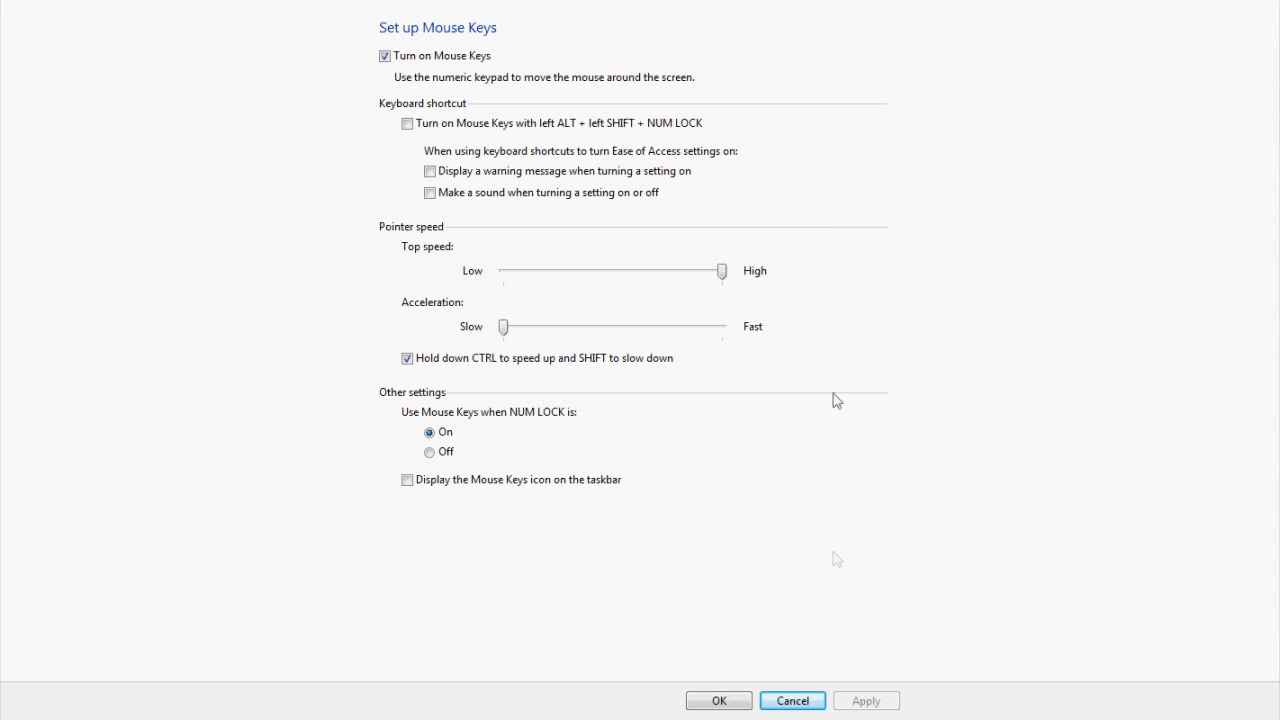
{"action": "left_click_drag", "start_coordinate": [721, 271], "coordinate": [599, 283]}
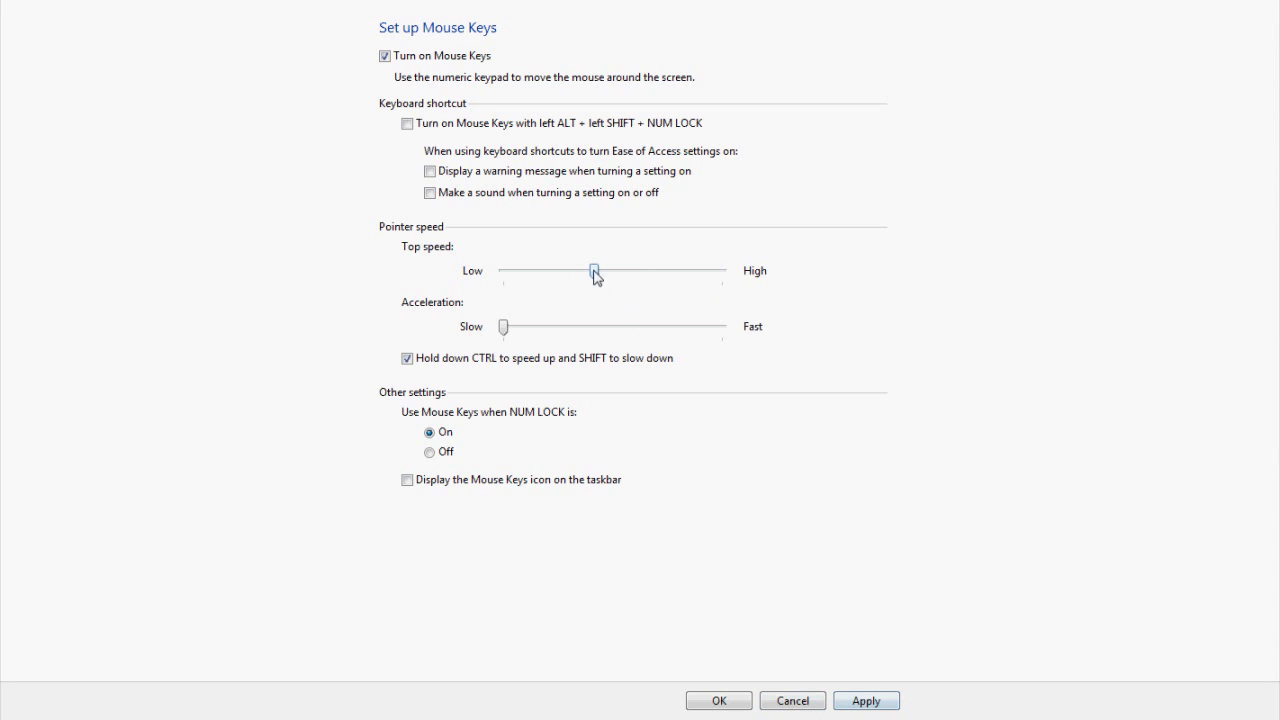
{"action": "left_click", "coordinate": [880, 700]}
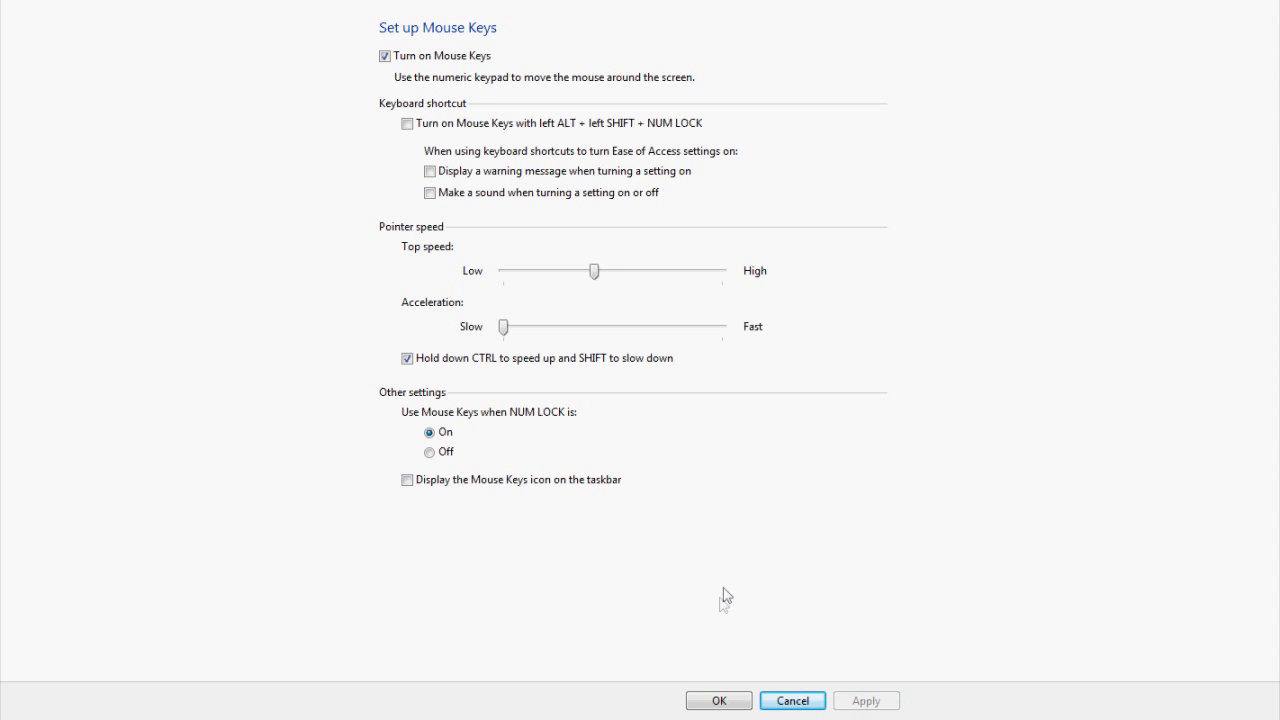
Step: Go to the pointer options in Mouse Properties, apply Enhance pointer precision as enabled, and close the dialog
{"action": "left_click_drag", "start_coordinate": [380, 137], "coordinate": [700, 106]}
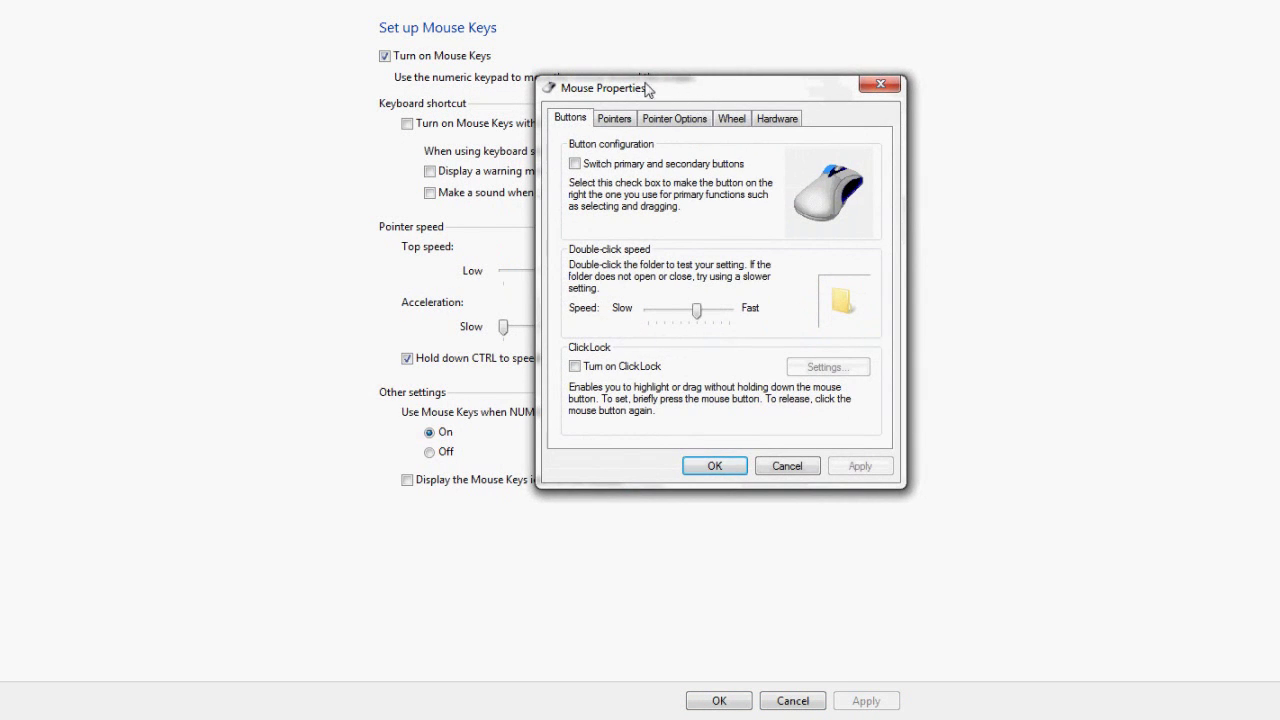
{"action": "left_click", "coordinate": [672, 119]}
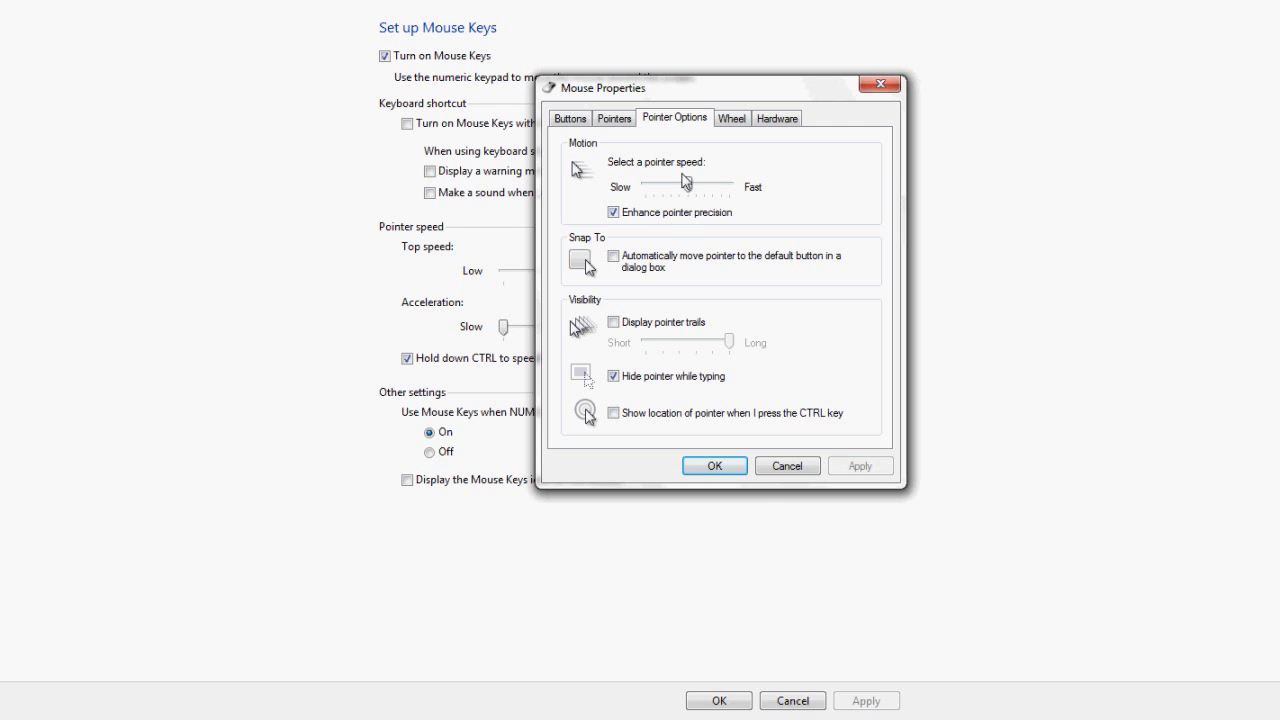
{"action": "left_click_drag", "start_coordinate": [688, 95], "coordinate": [951, 175]}
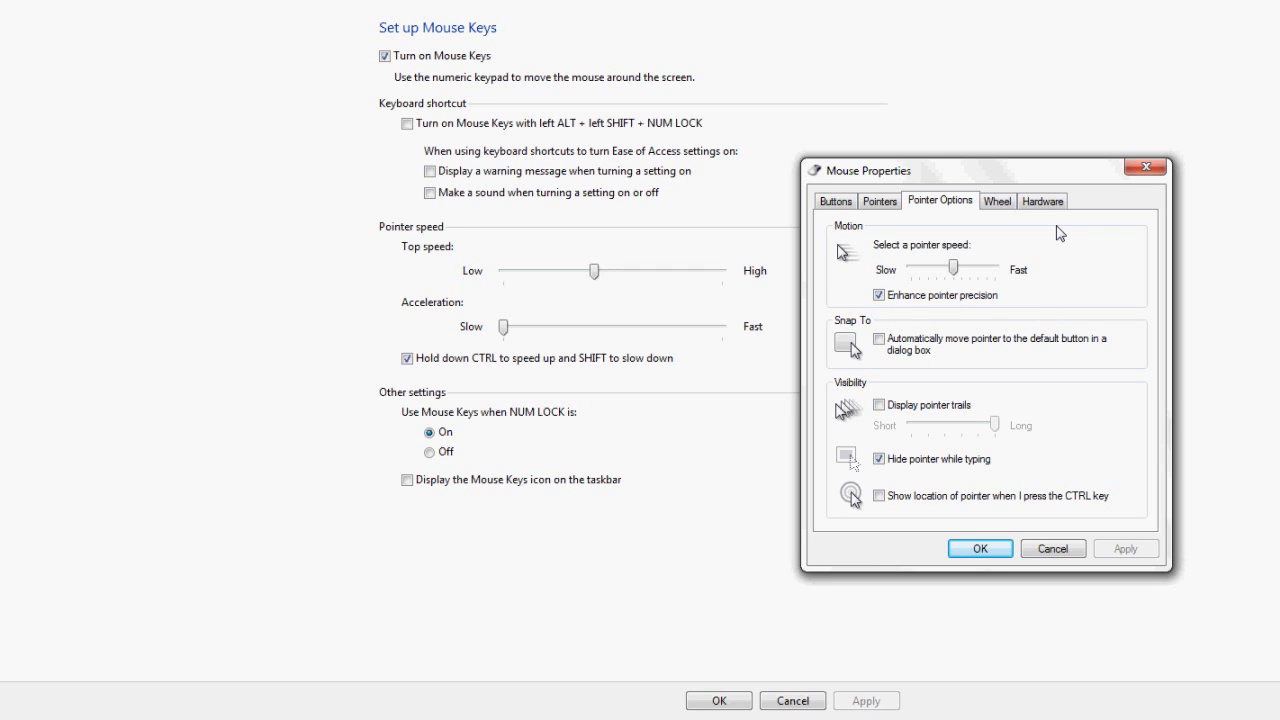
{"action": "left_click", "coordinate": [920, 299]}
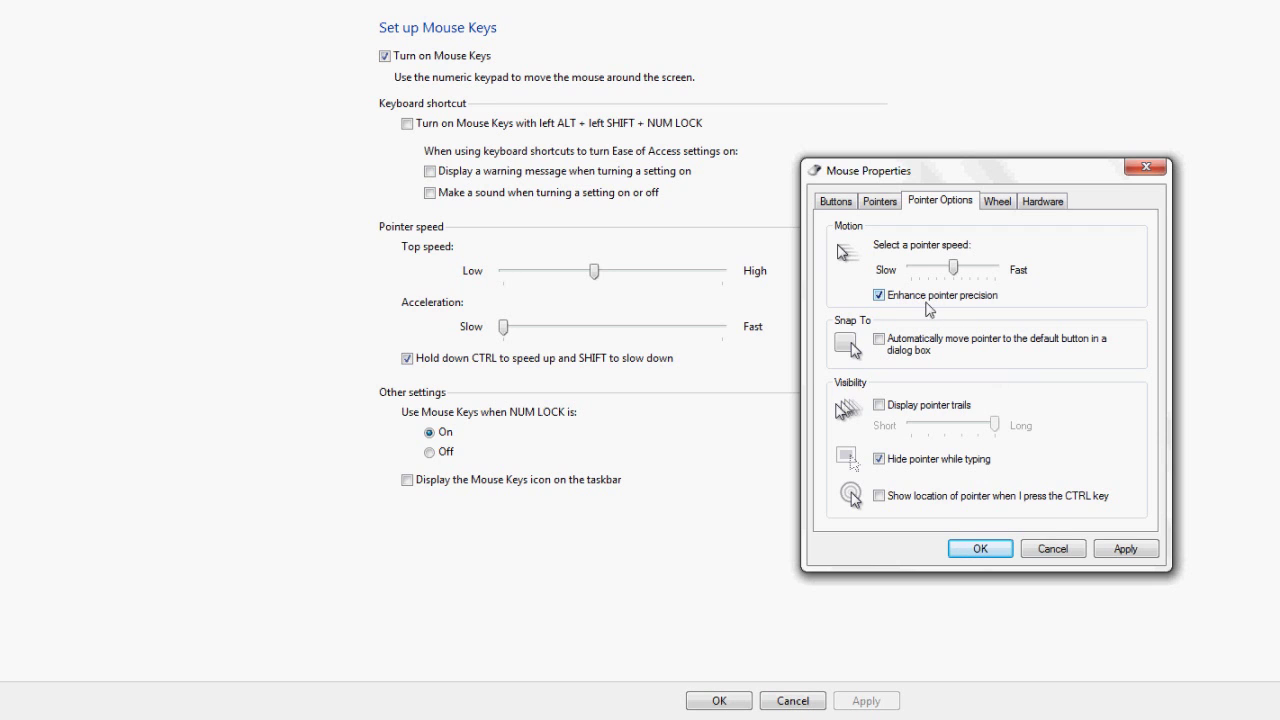
{"action": "left_click", "coordinate": [1117, 550]}
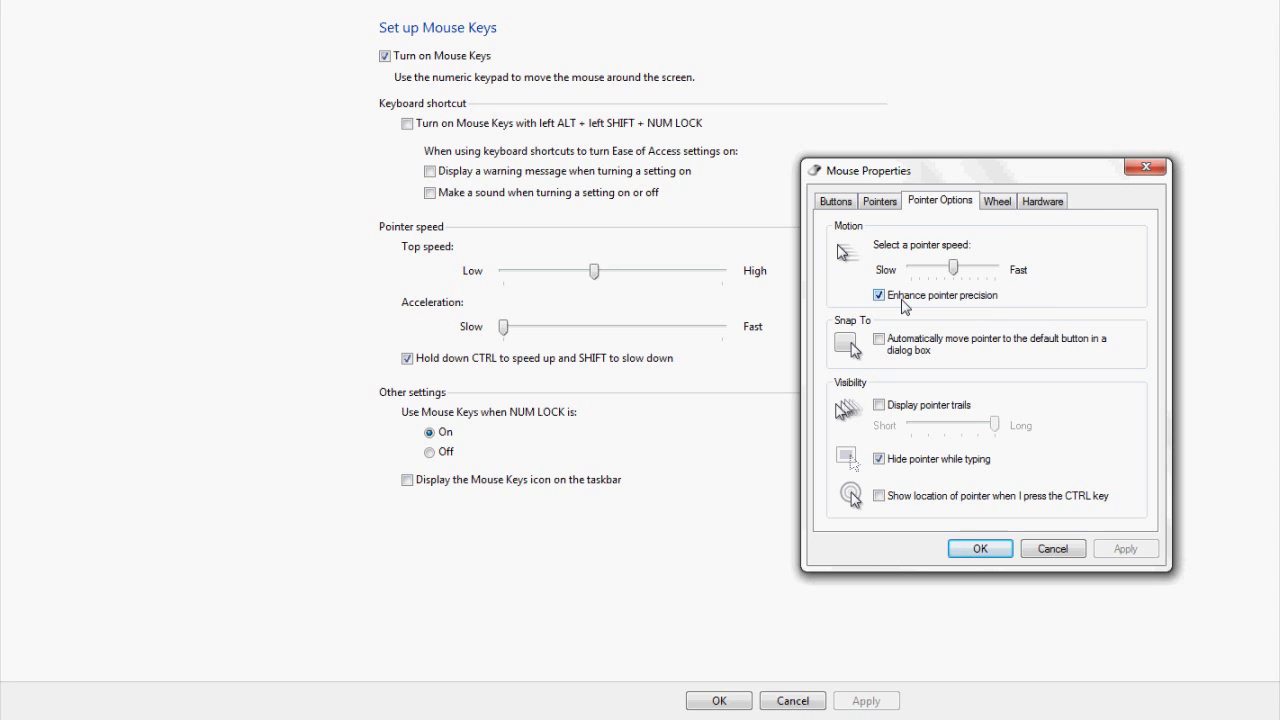
{"action": "left_click", "coordinate": [1146, 167]}
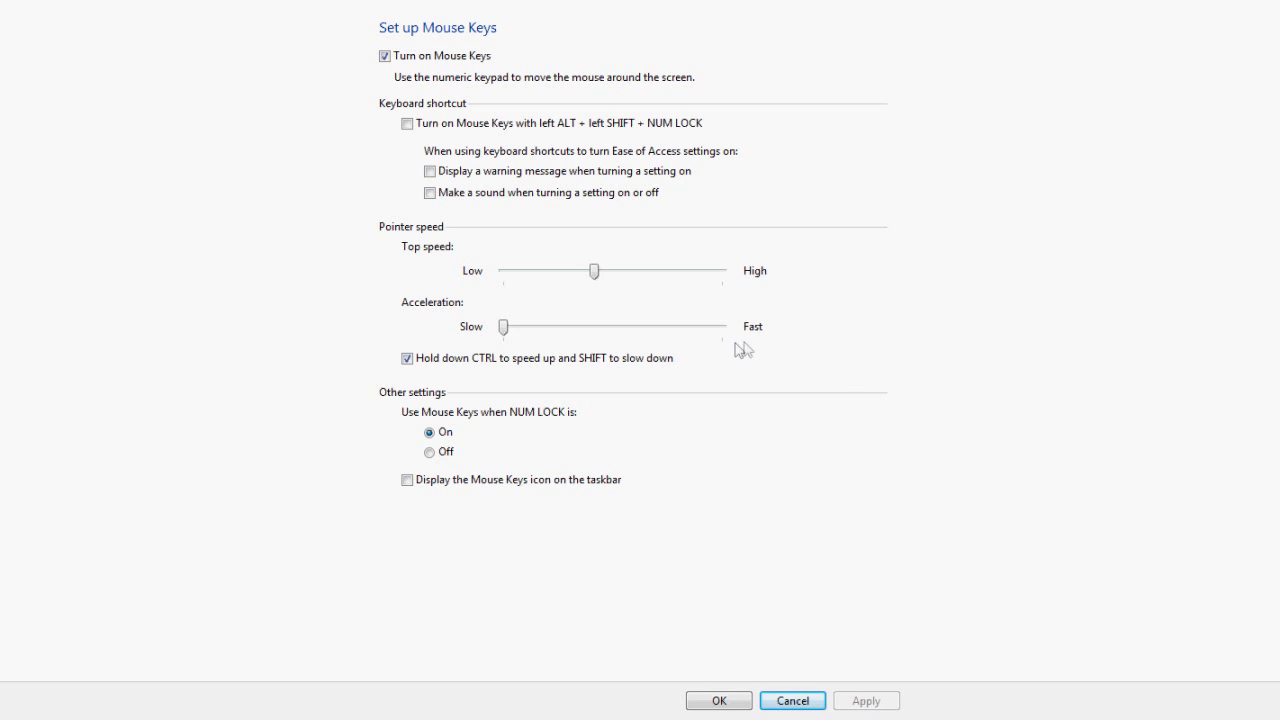
Step: Keep the option to hold down CTRL to speed up and SHIFT to slow down enabled, and save the Mouse Keys settings
{"action": "double_click", "coordinate": [583, 362]}
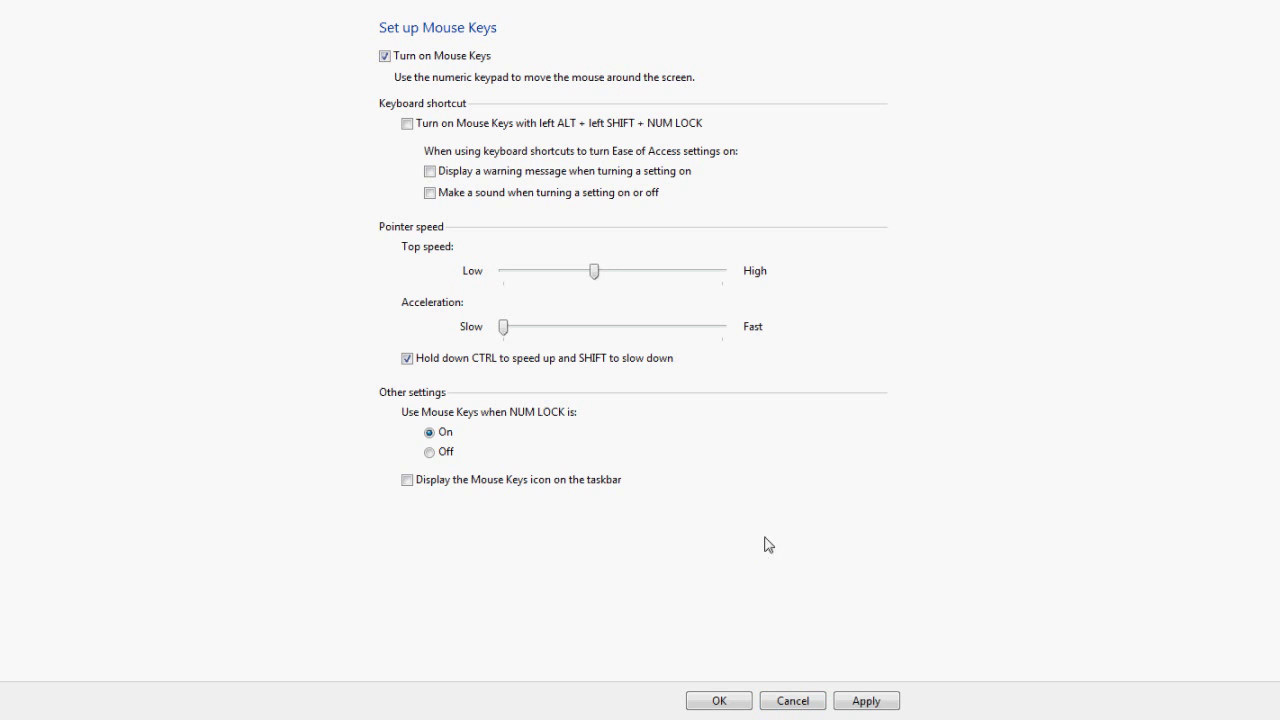
{"action": "left_click", "coordinate": [864, 702]}
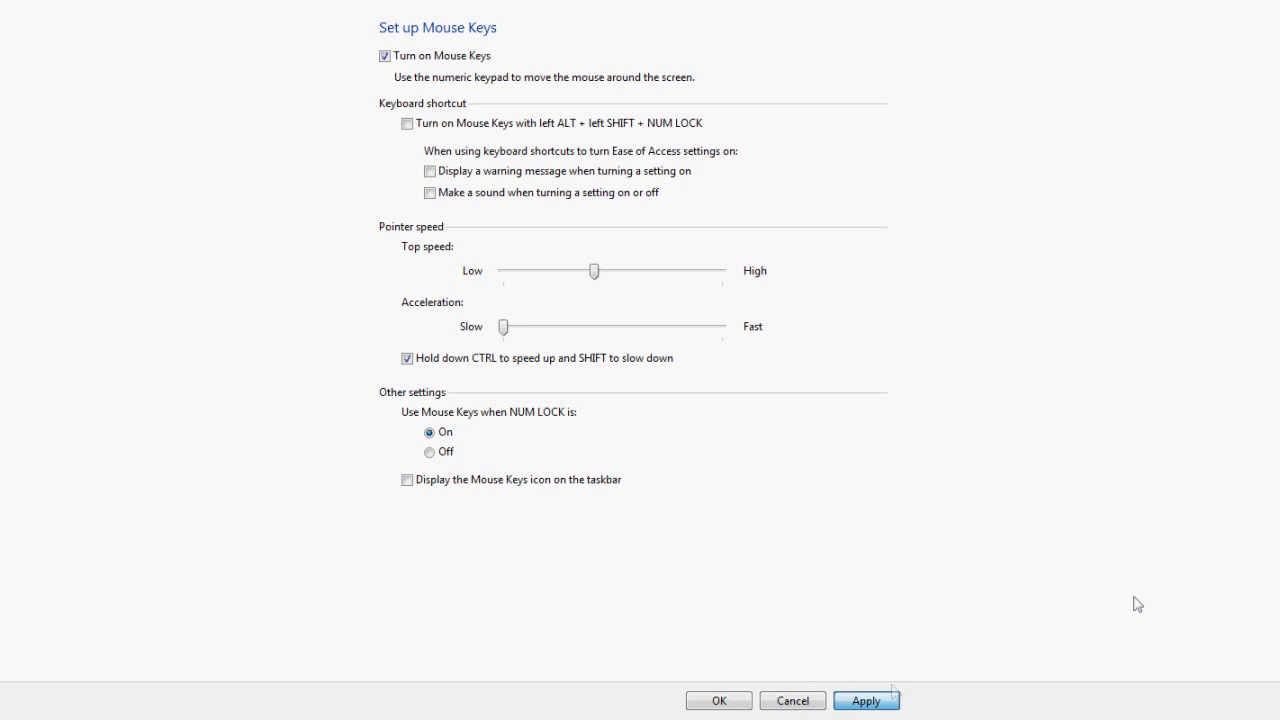
{"action": "left_click", "coordinate": [713, 702]}
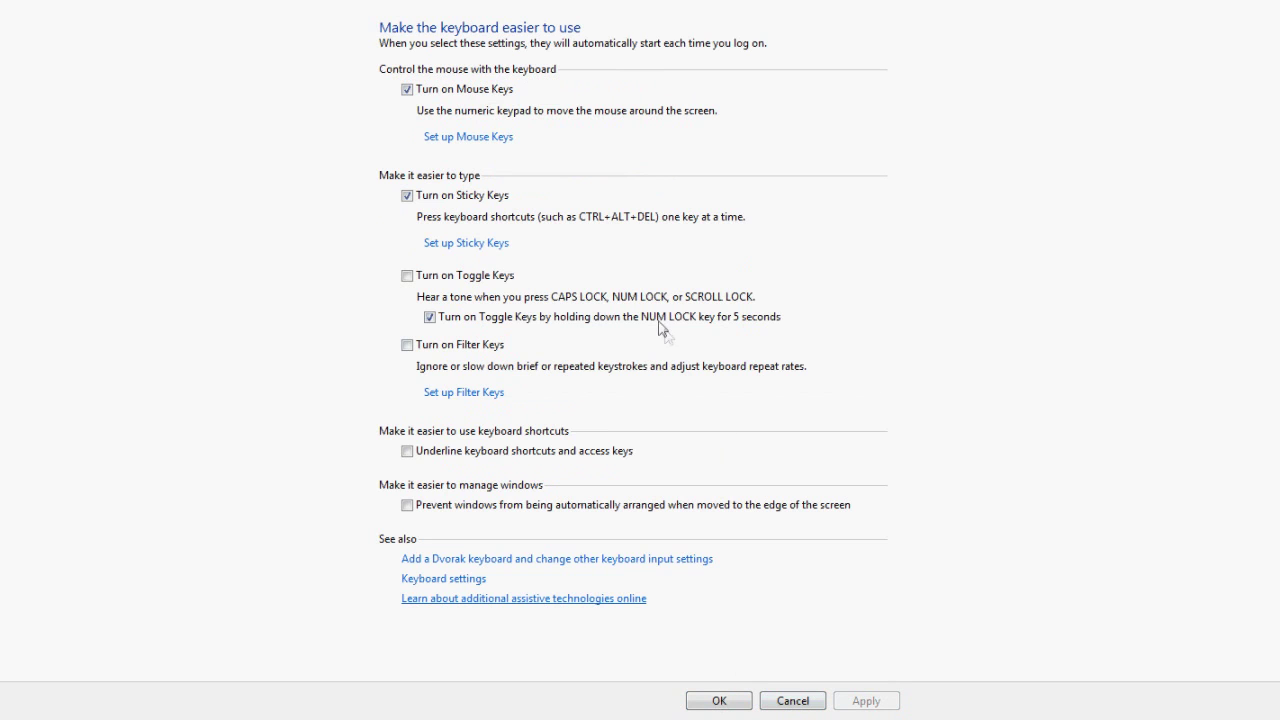
Step: Review the Sticky Keys setup options and accept them to return to the keyboard settings
{"action": "left_click", "coordinate": [502, 243]}
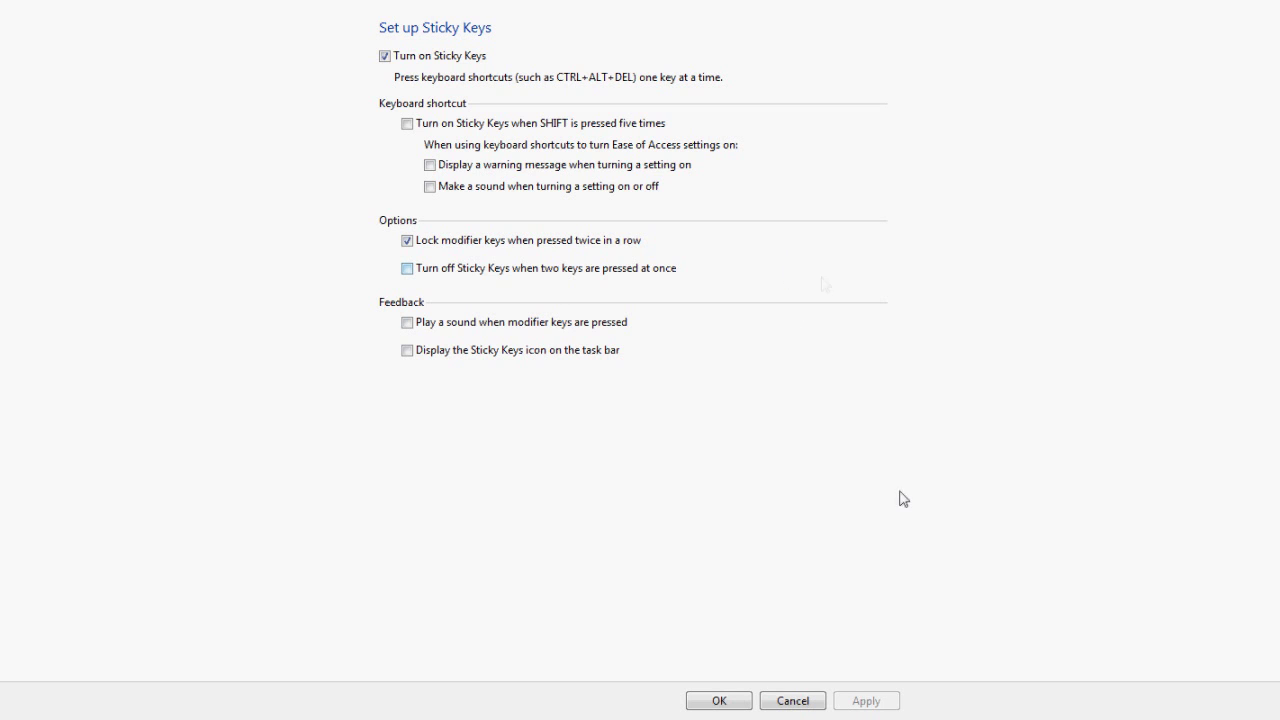
{"action": "left_click", "coordinate": [714, 702]}
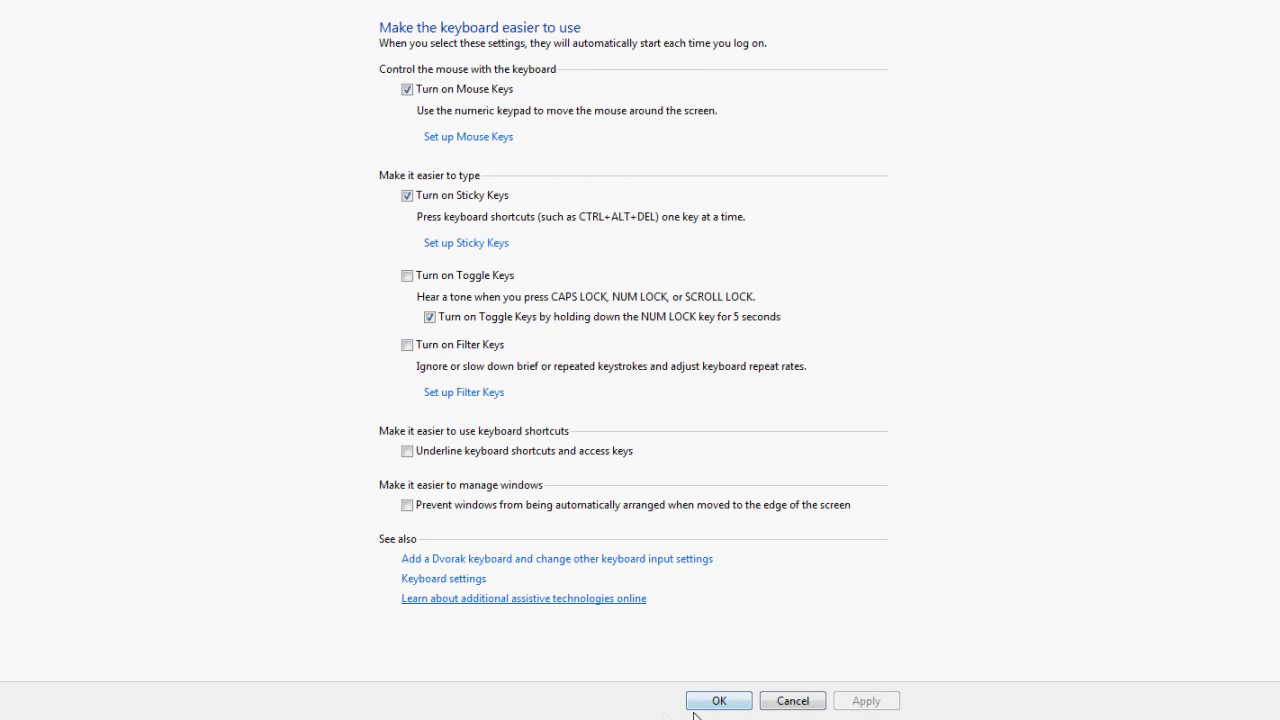